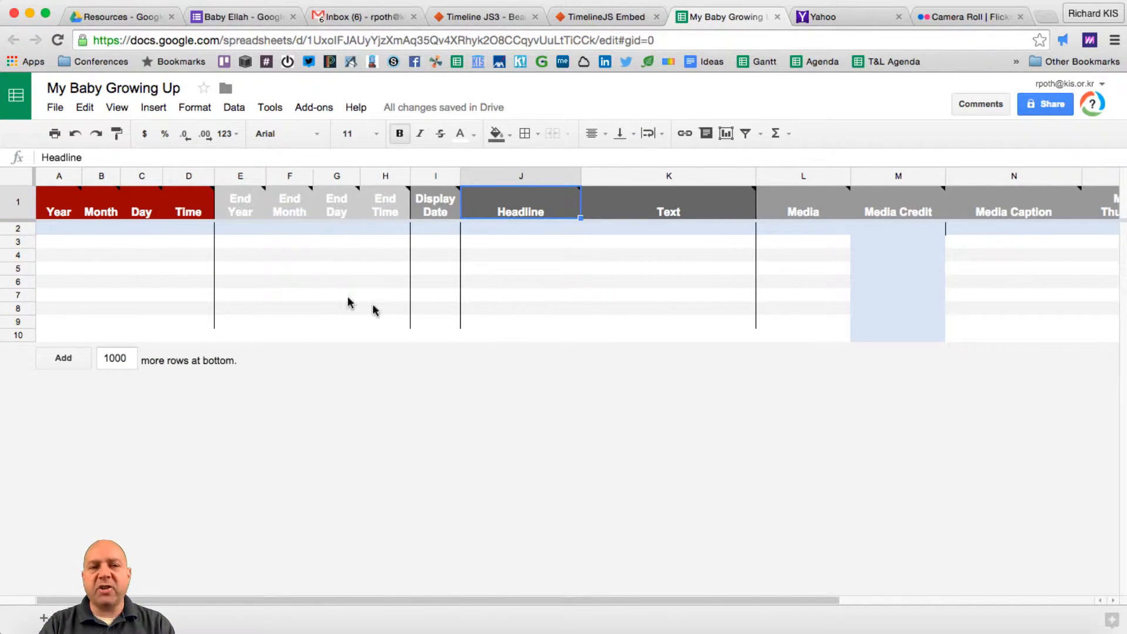
- Bring up the Baby Ellah form editor, showing its required Year short-answer question
click(259, 17)
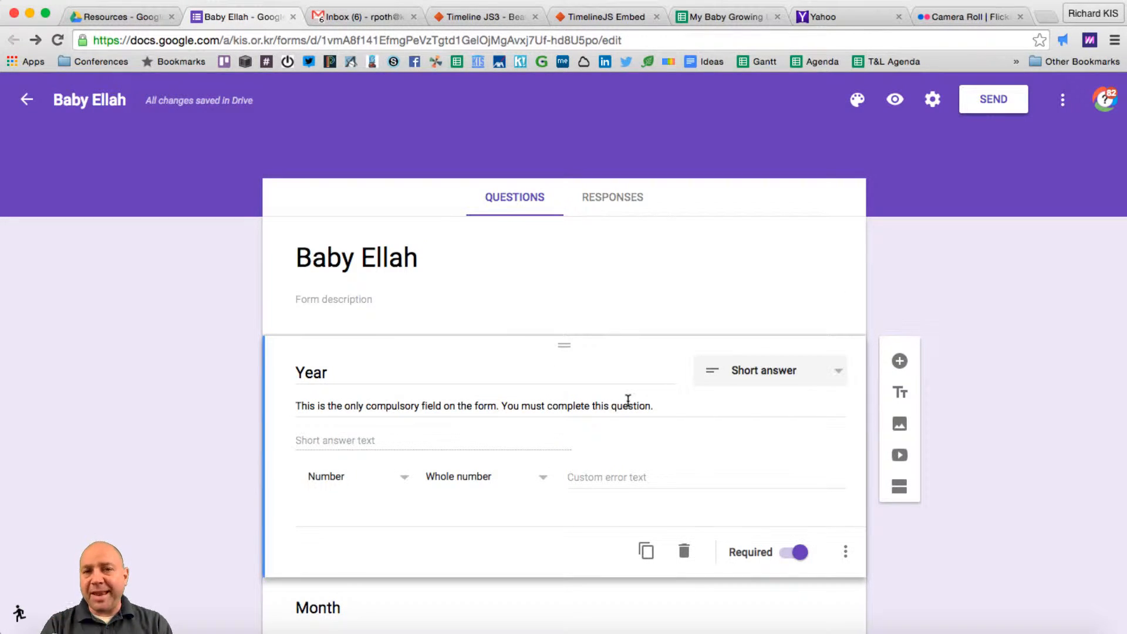
- From the Responses tab, choose Select existing spreadsheet and link responses to My Baby Growing Up
click(722, 18)
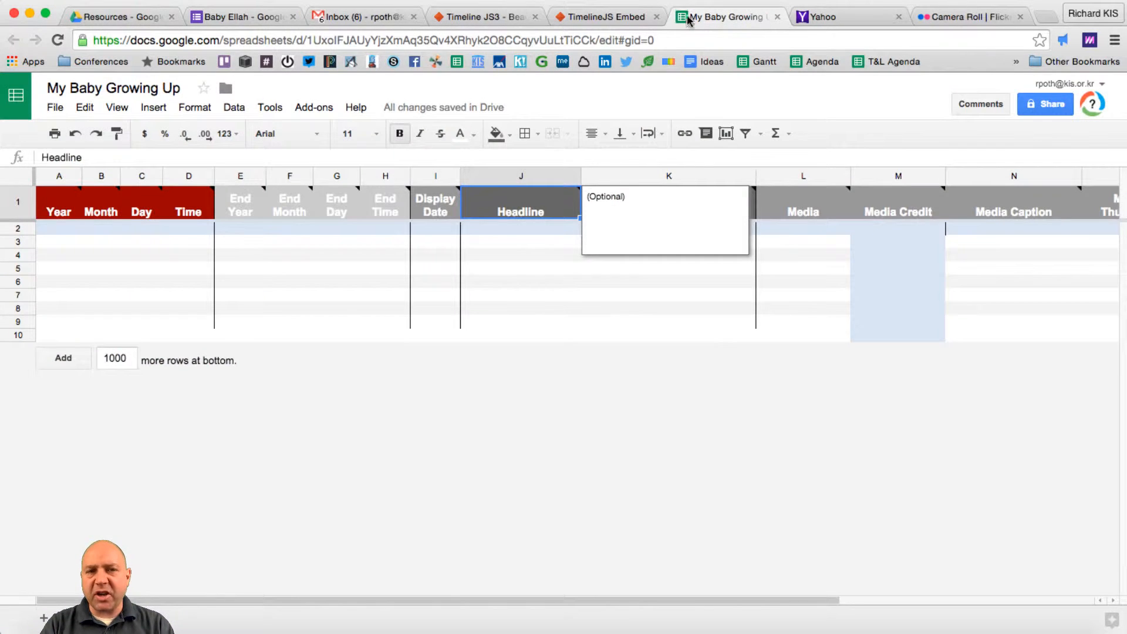
click(223, 17)
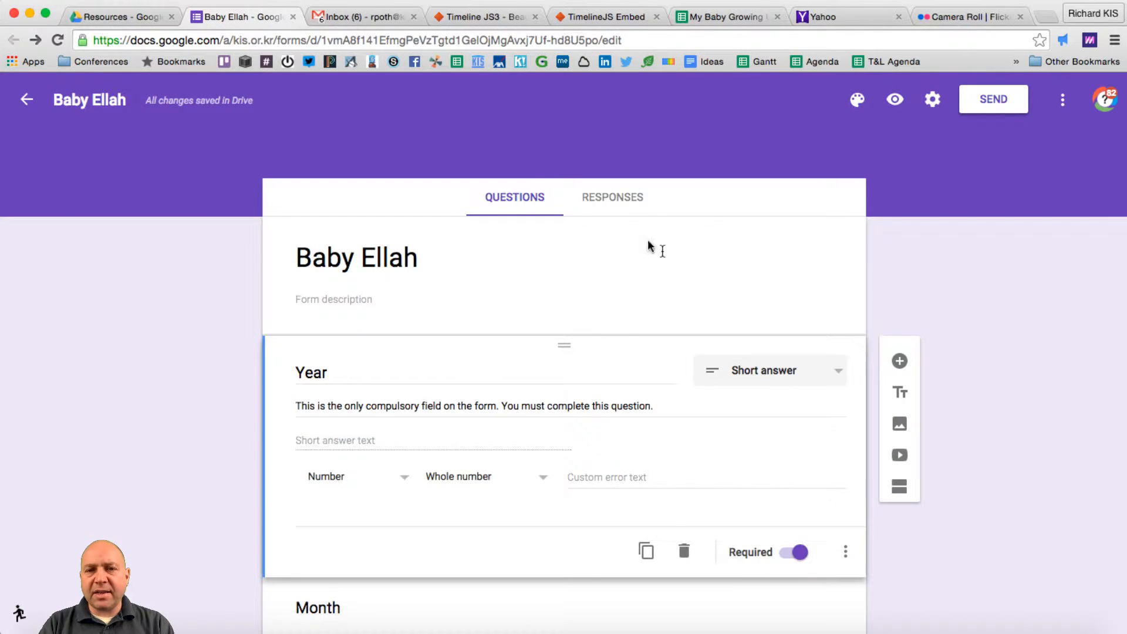
click(615, 205)
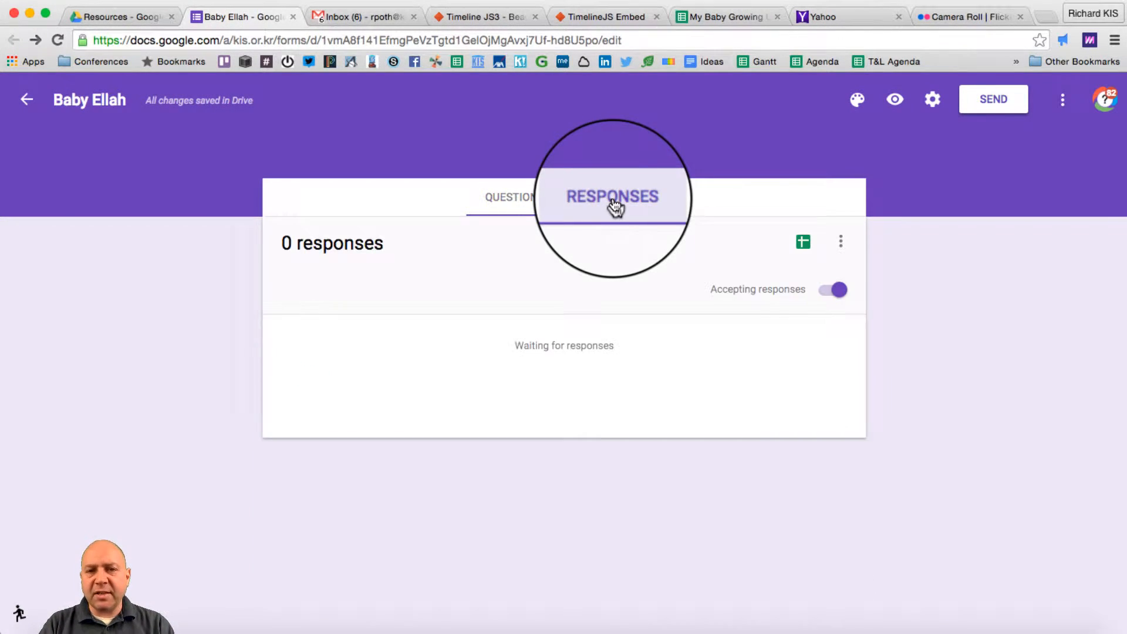
click(843, 243)
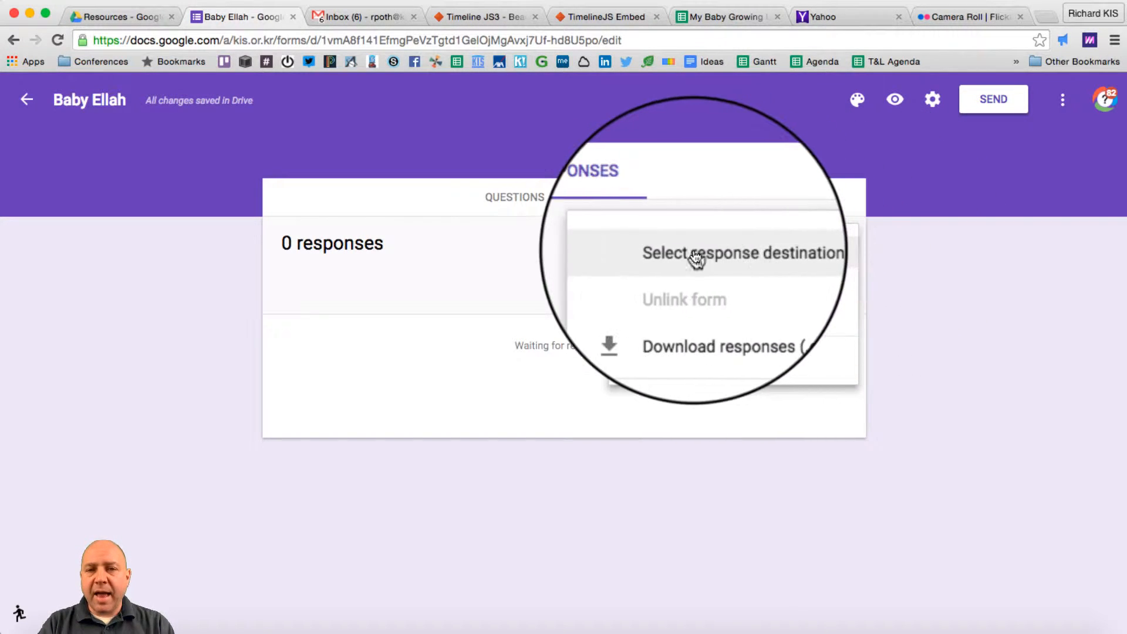
click(758, 256)
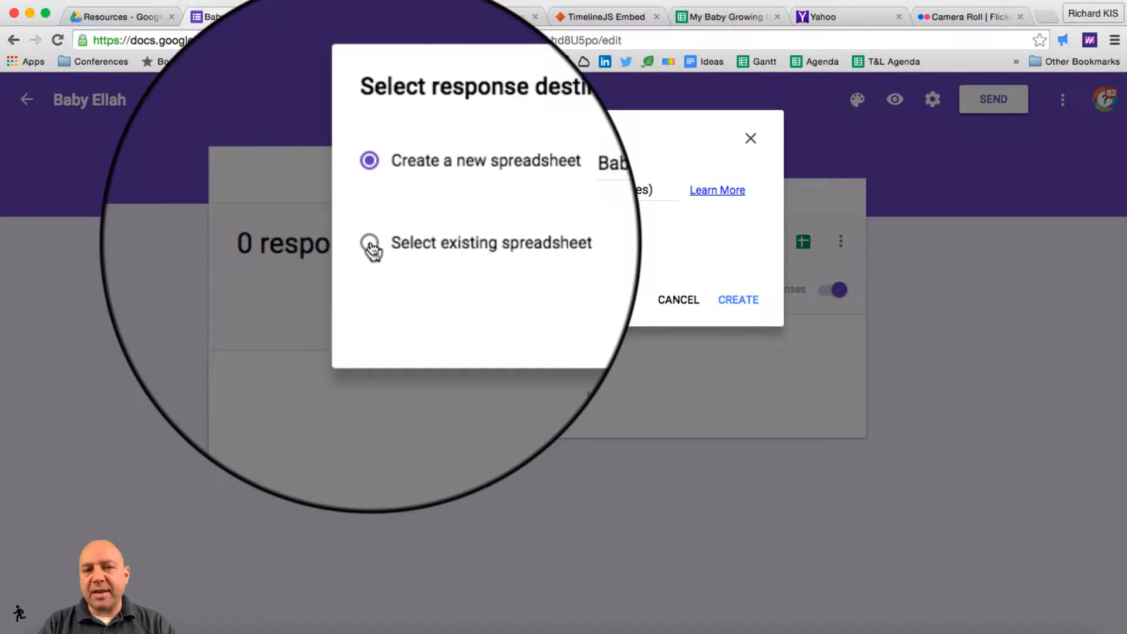
click(370, 243)
click(739, 299)
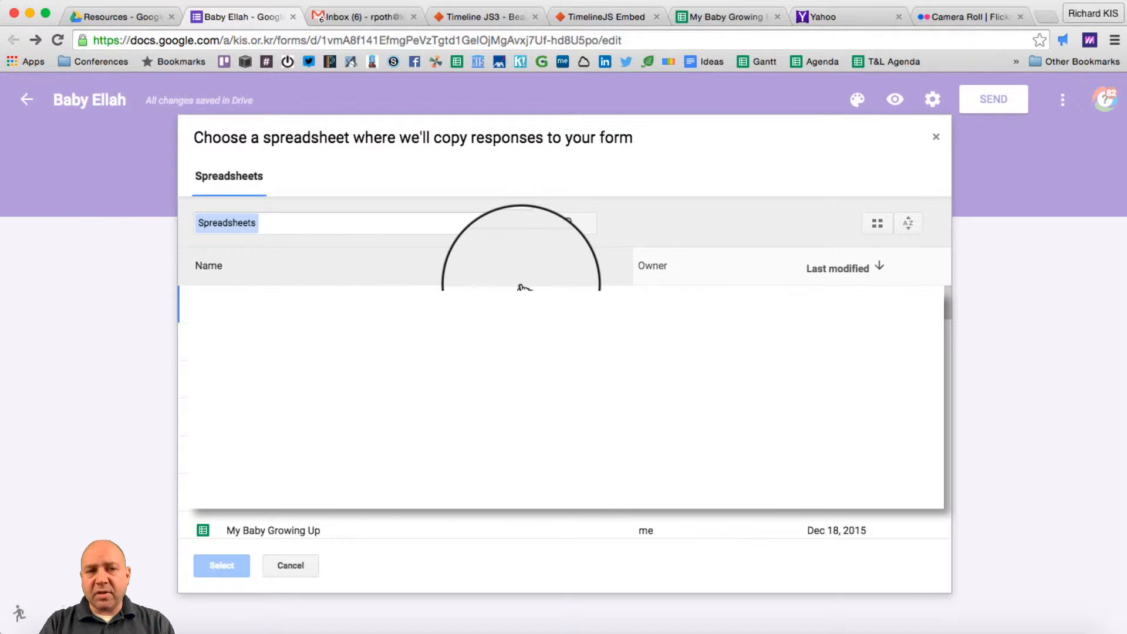
click(260, 532)
click(223, 575)
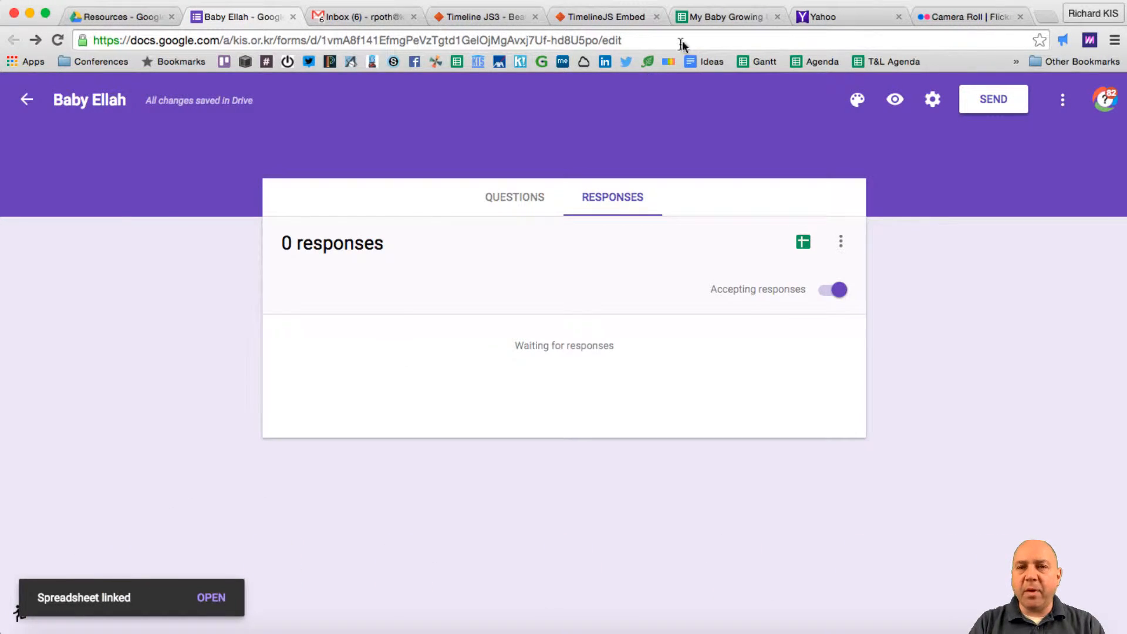
click(728, 18)
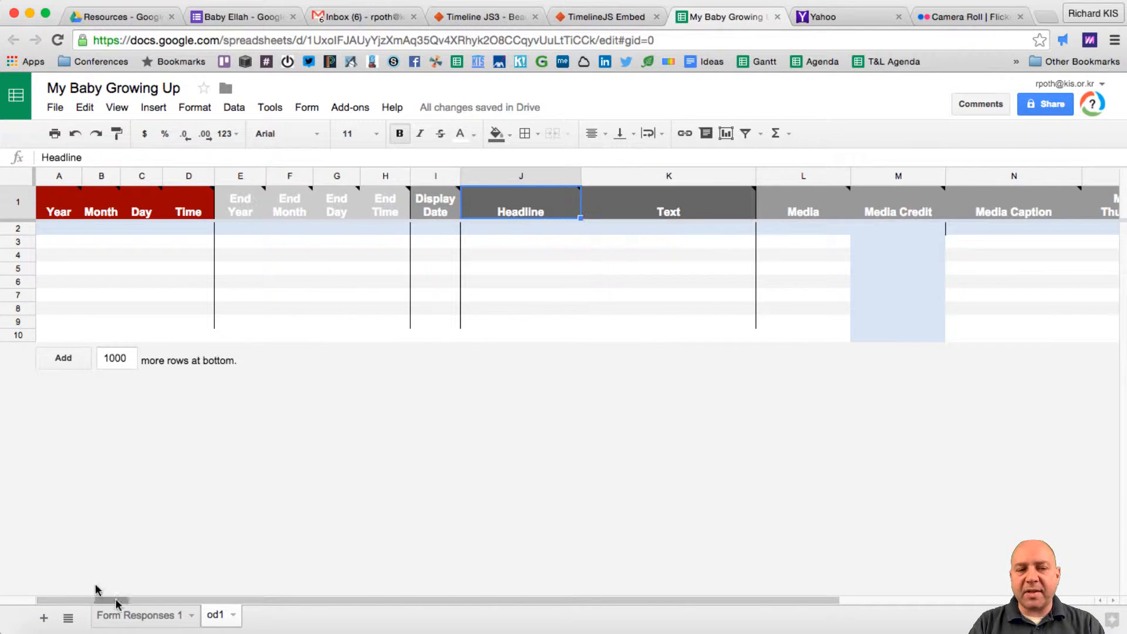
- Compare the new Form Responses 1 sheet (Timestamp, Year, Month, Day, Time) with od1
click(144, 622)
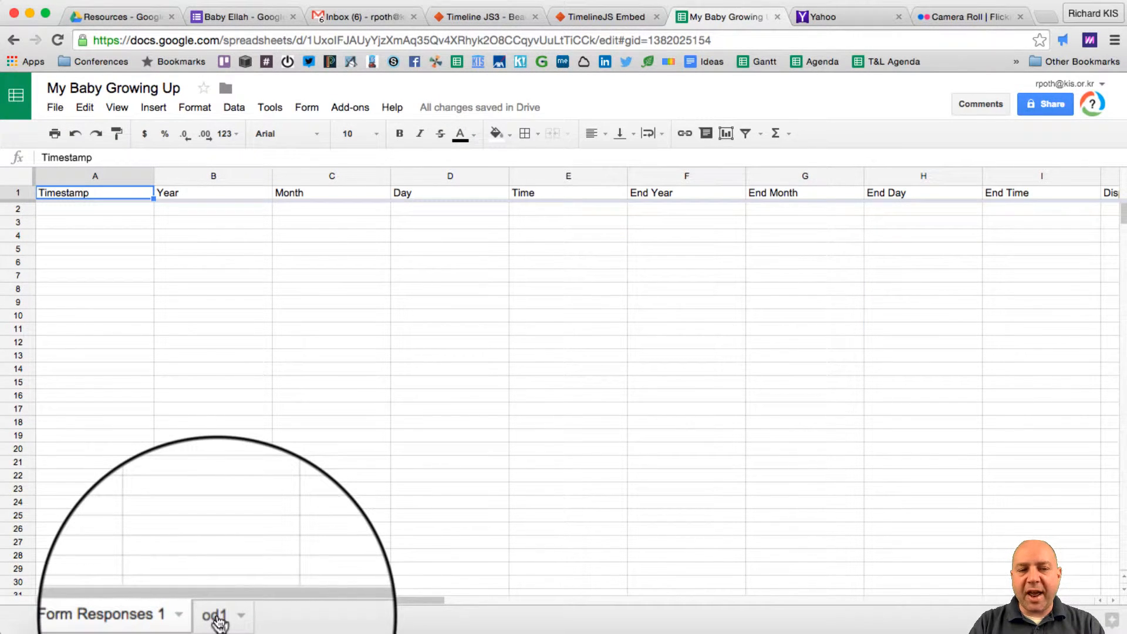
click(217, 616)
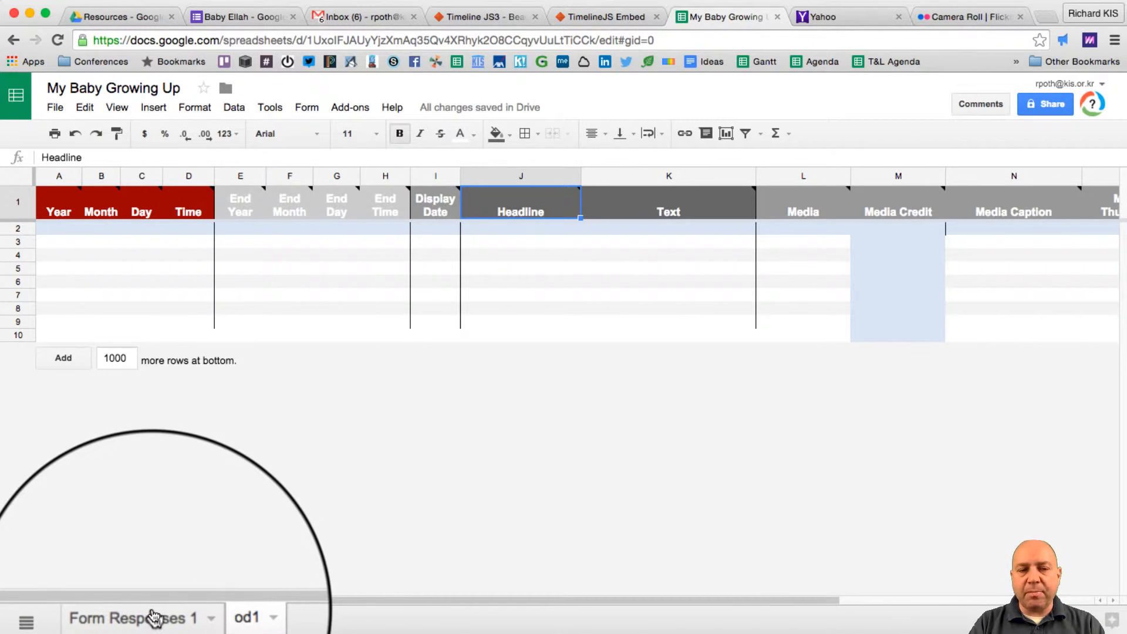
click(153, 616)
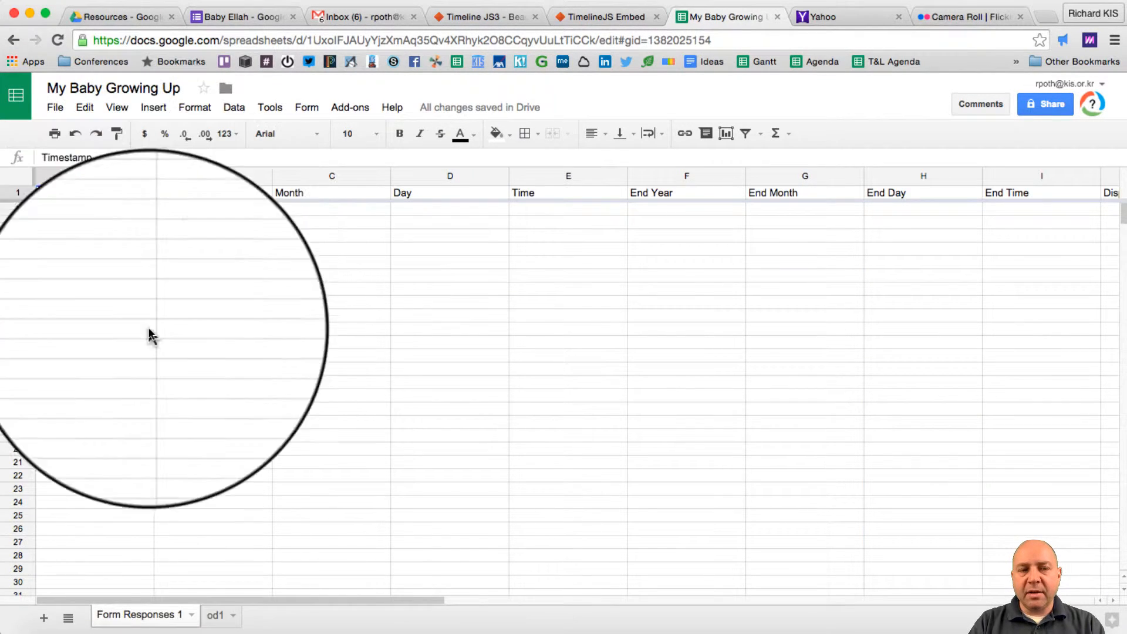
click(220, 618)
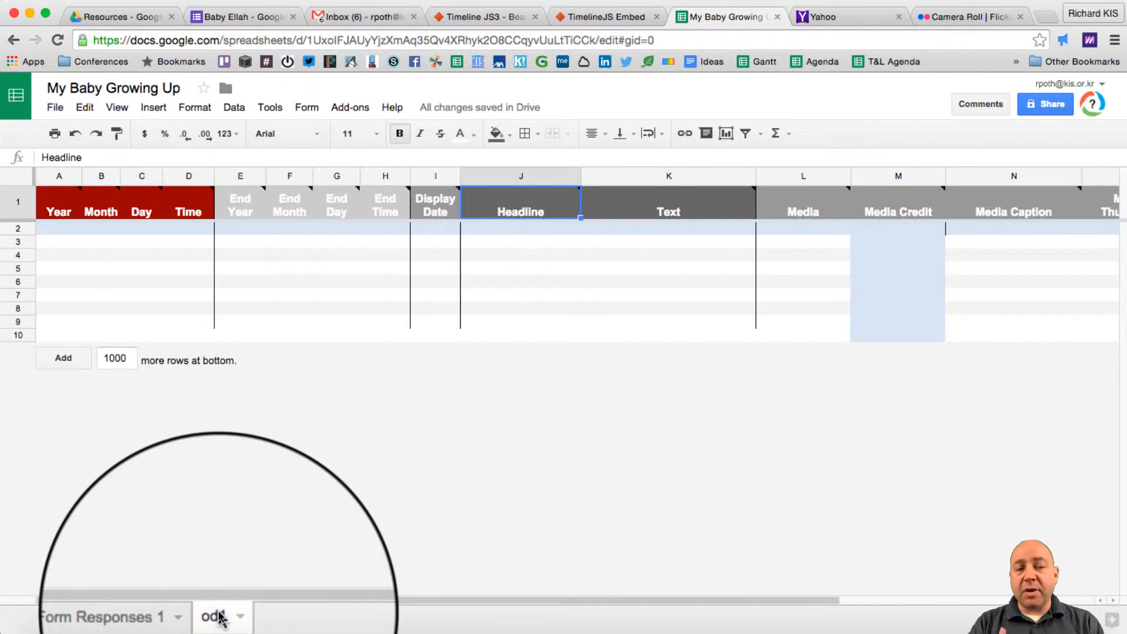
click(143, 619)
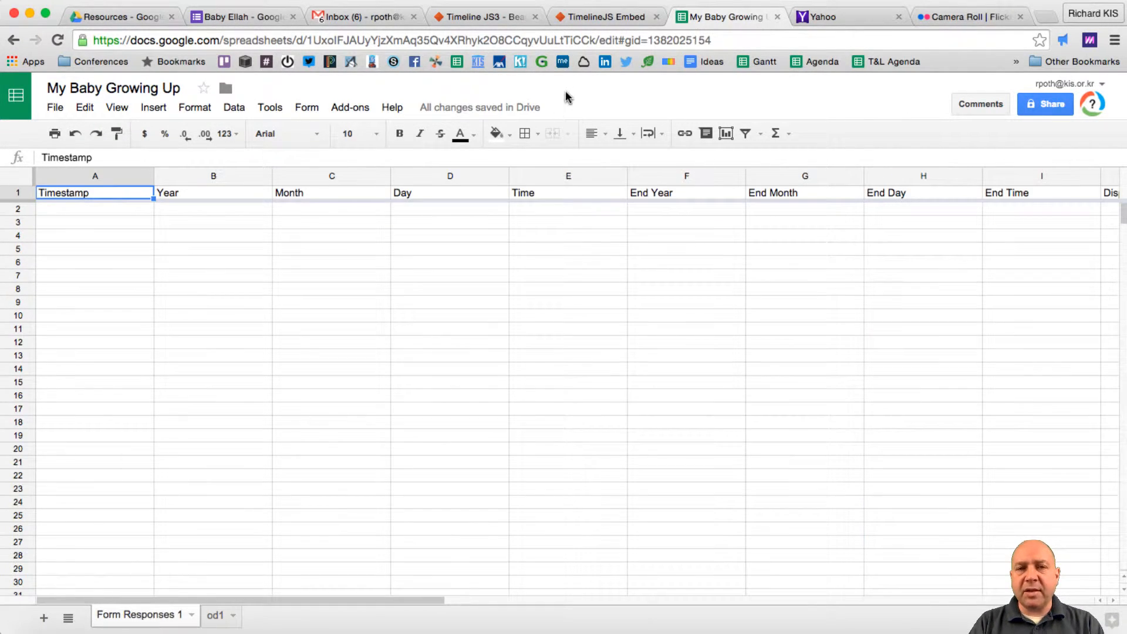
- In the live form preview, enter Year 2014, Month 03, Day 24 and Time 8:18
click(245, 19)
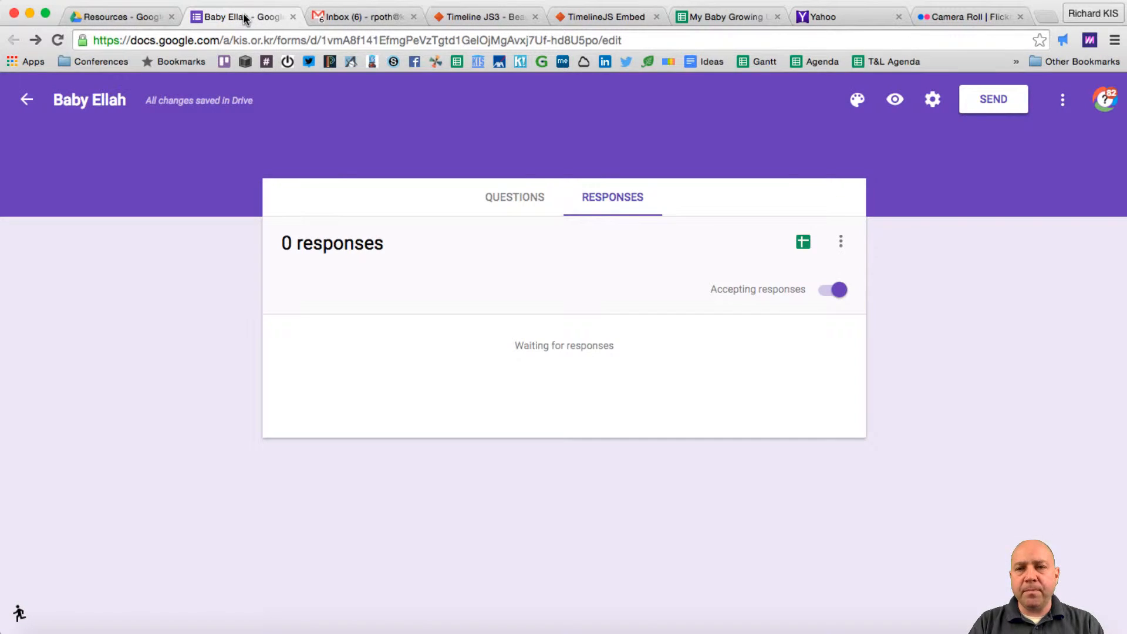
click(895, 103)
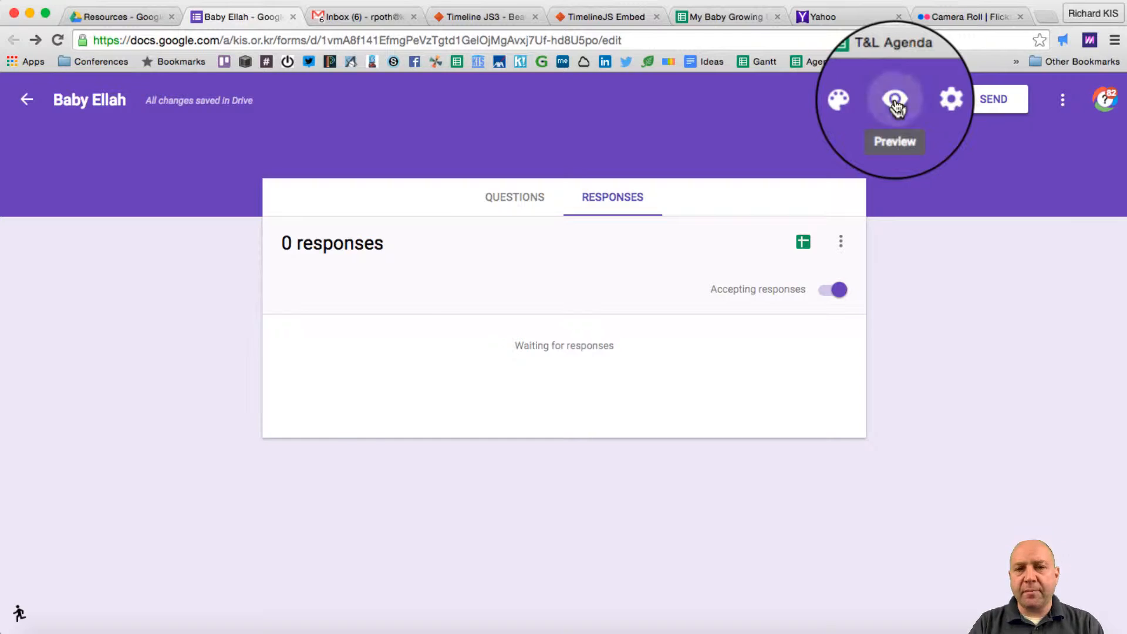
key(Tab)
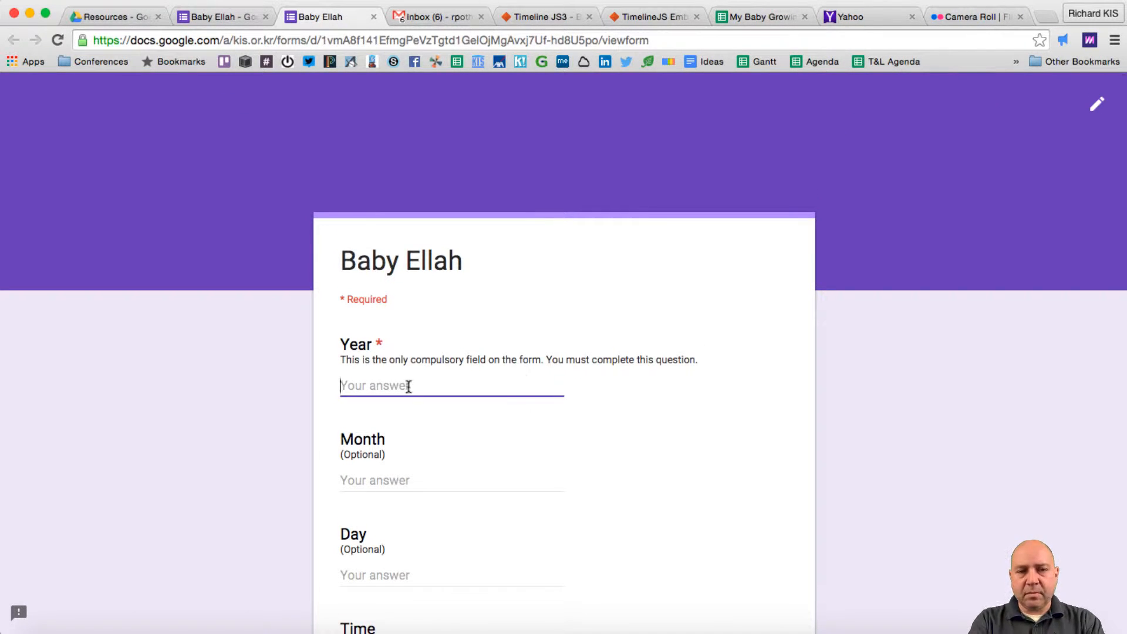
text(2014)
key(Tab)
text(03)
key(Tab)
text(24)
key(Tab)
text(8:18)
- Fill the 24th March 2014 display date, Headline 'My Birthday' and the birth-announcement text
scroll(408, 499, down, 5)
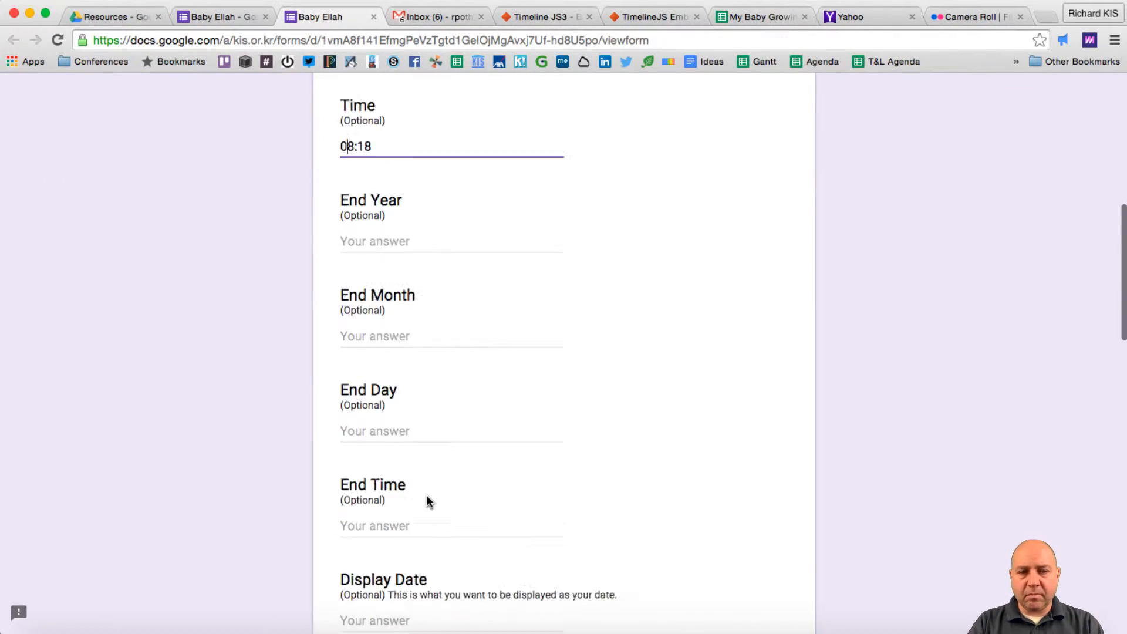
key(Tab)
key(Tab)
key(Tab)
key(Tab)
key(Tab)
key(Tab)
scroll(564, 352, down, 3)
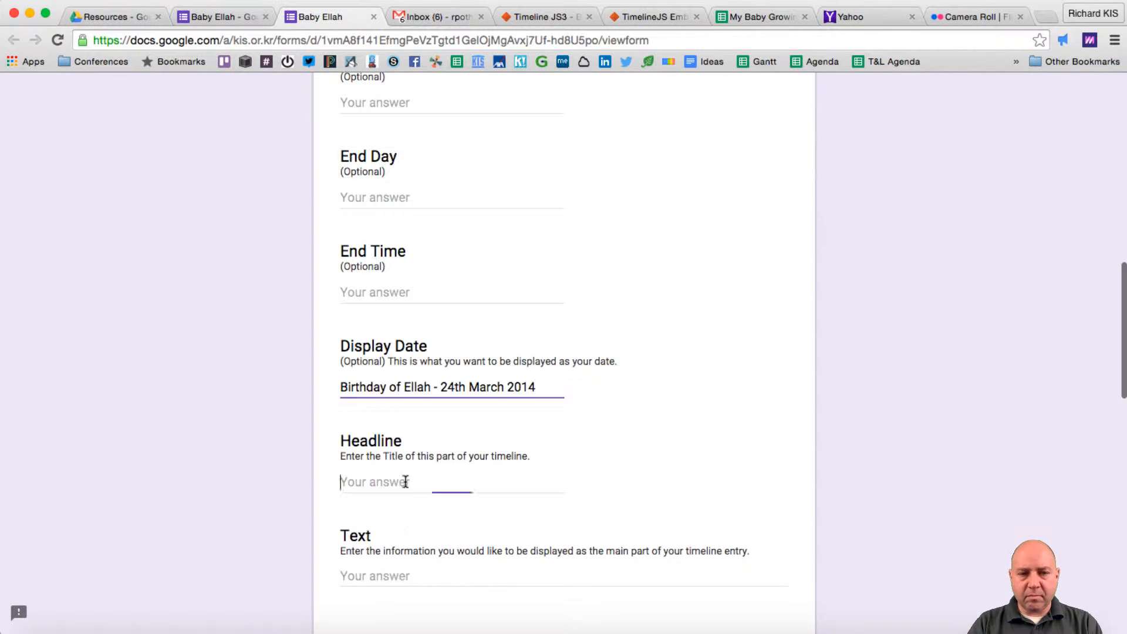
text(My Birthday)
key(Tab)
key(Tab)
scroll(404, 441, down, 3)
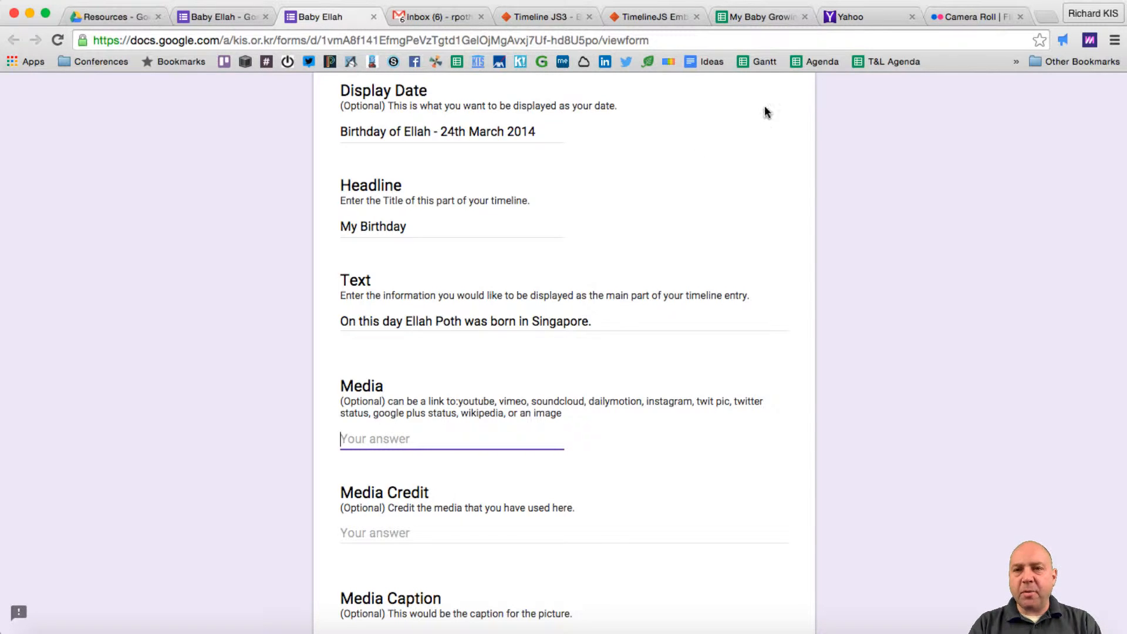
click(977, 14)
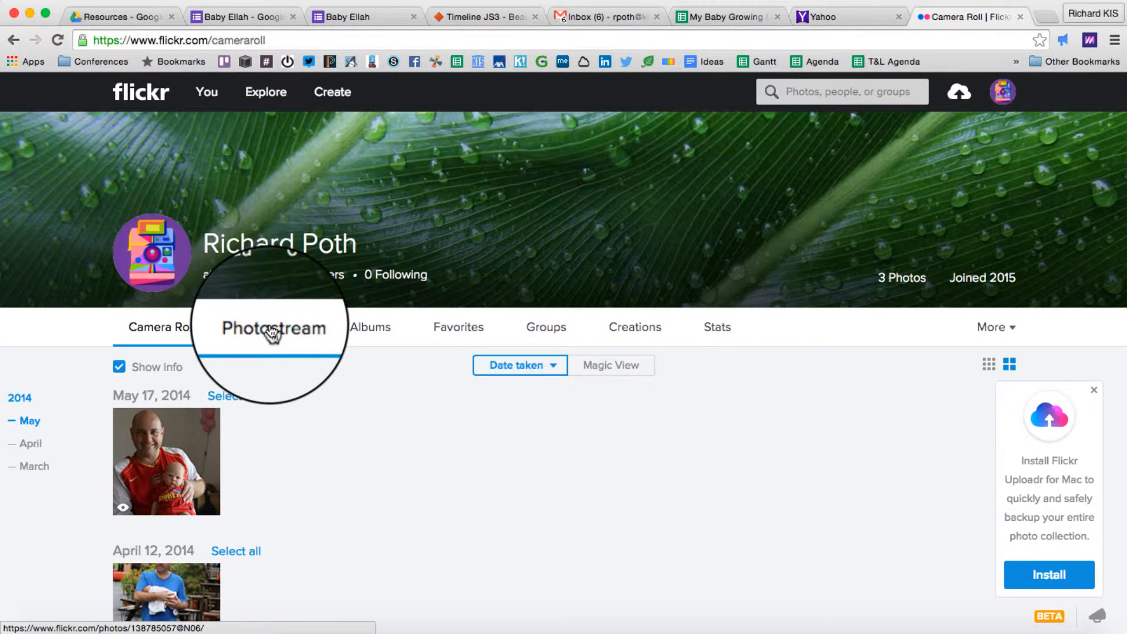
click(276, 333)
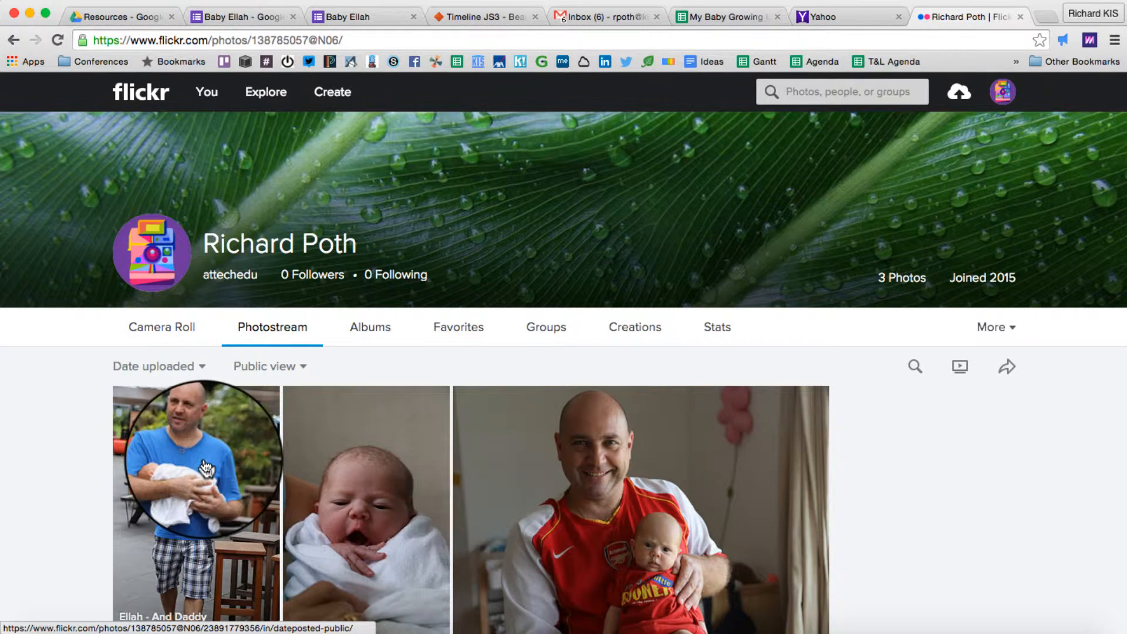
click(375, 487)
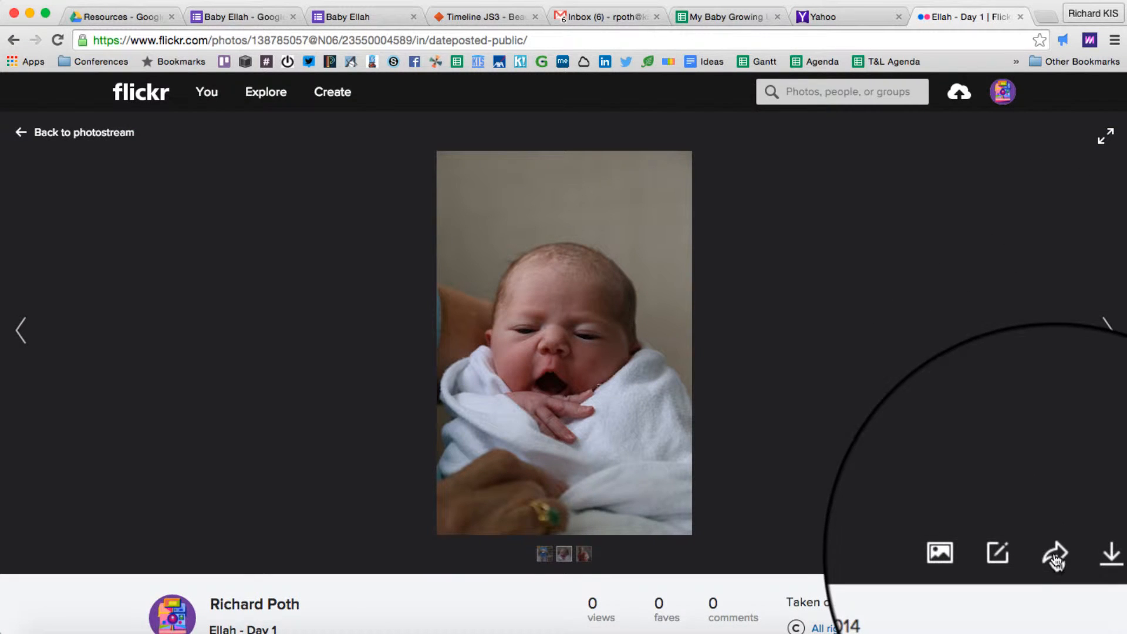
click(1056, 557)
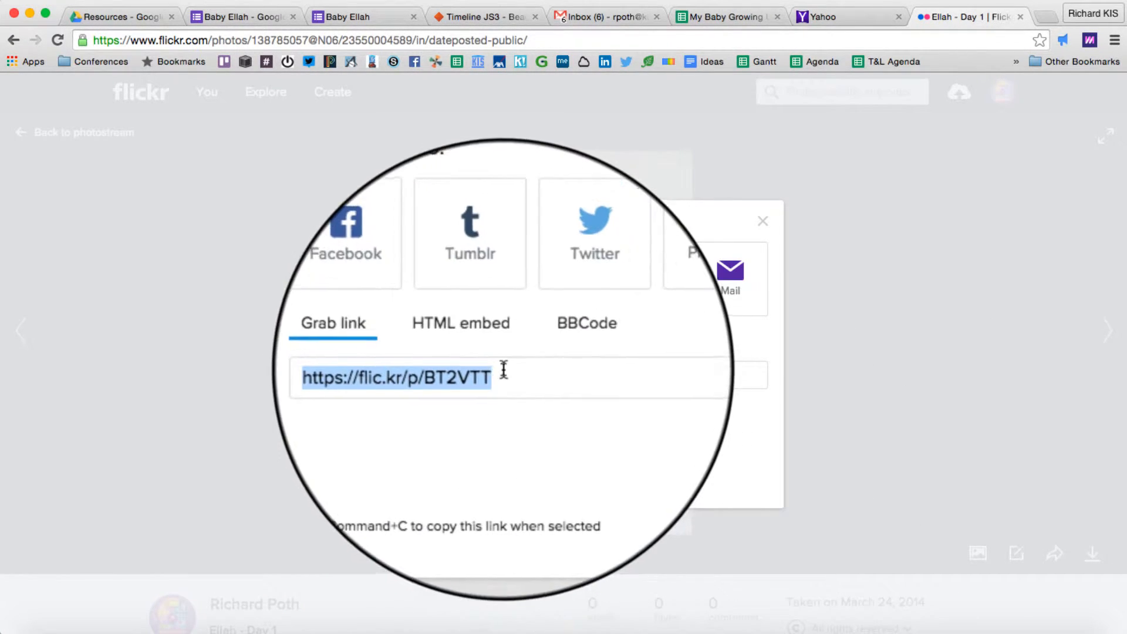
click(504, 374)
click(504, 374)
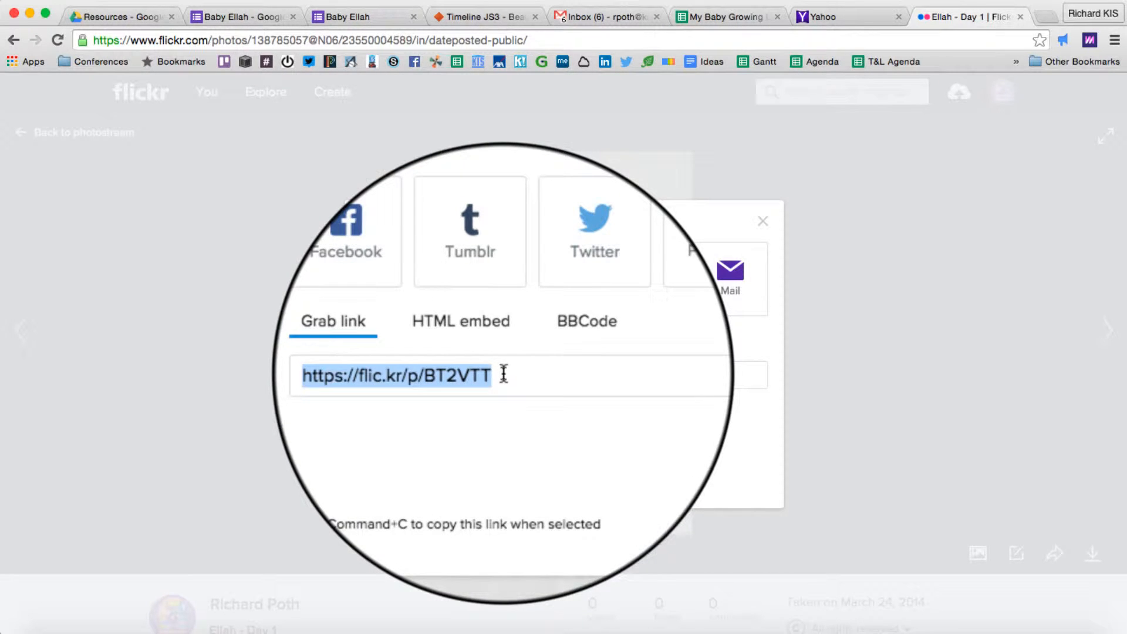
click(347, 17)
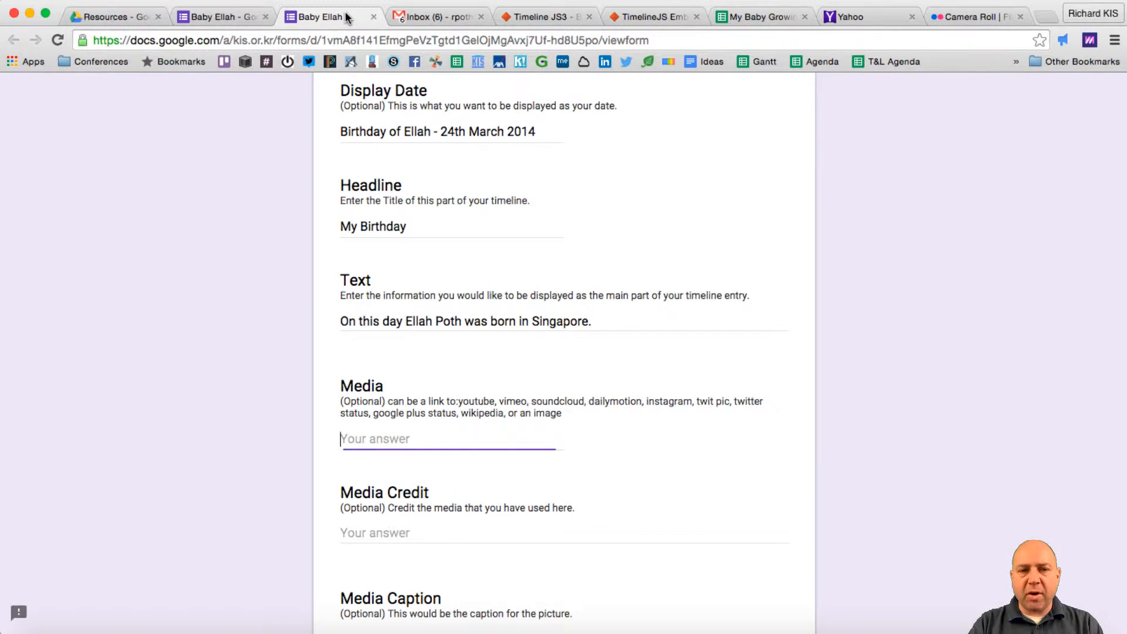
- Paste the Flickr photo link into Media and enter a media caption
key(super+v)
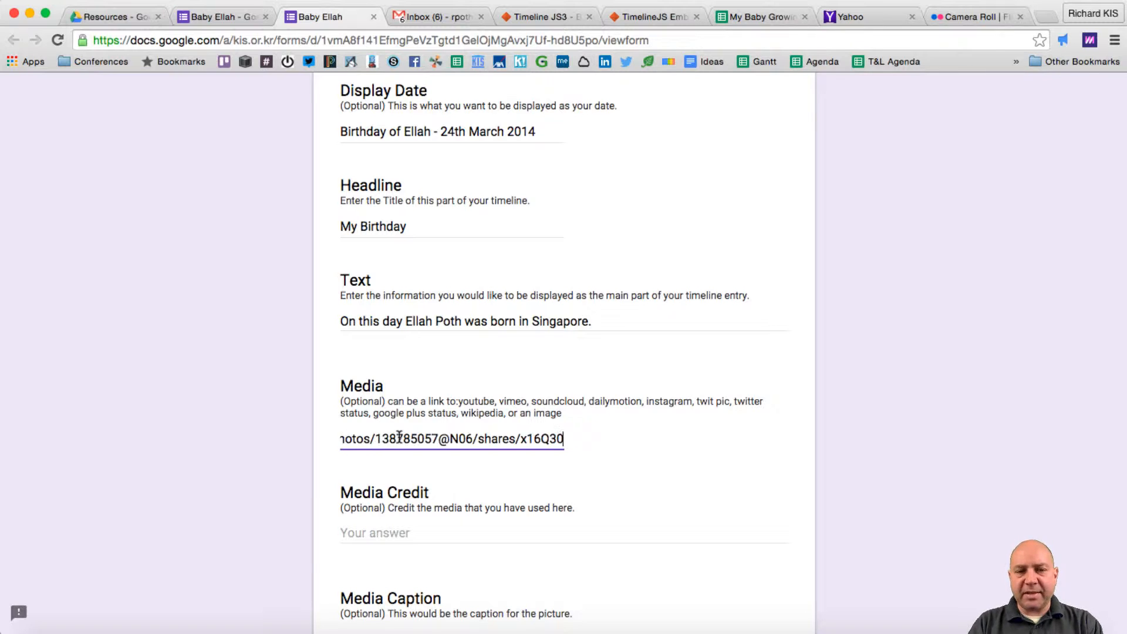
click(421, 533)
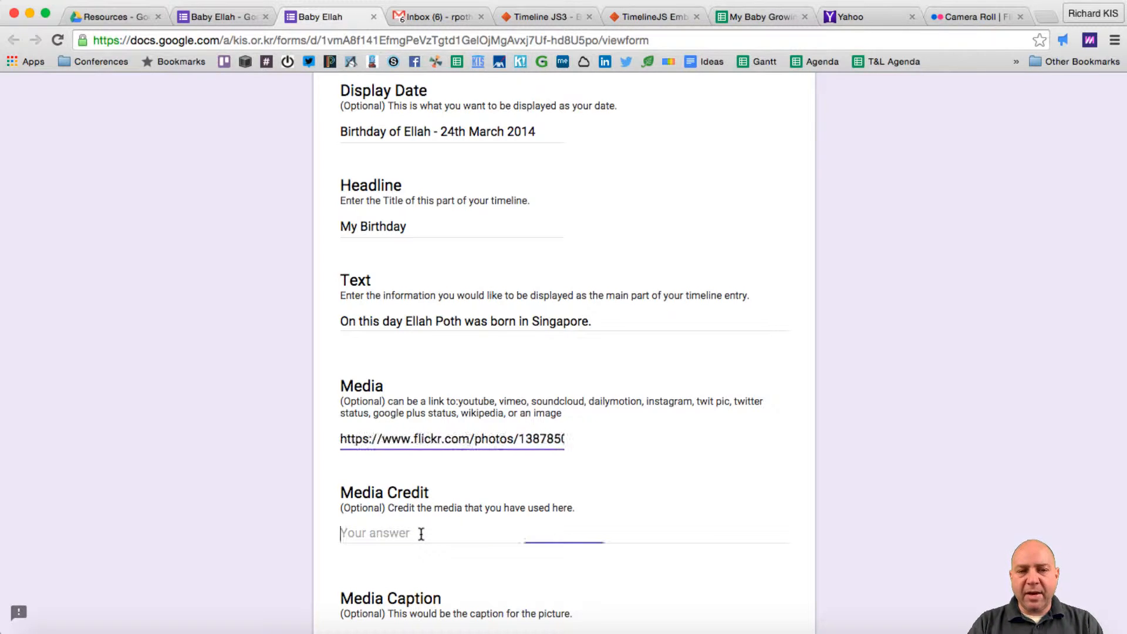
scroll(421, 532, down, 5)
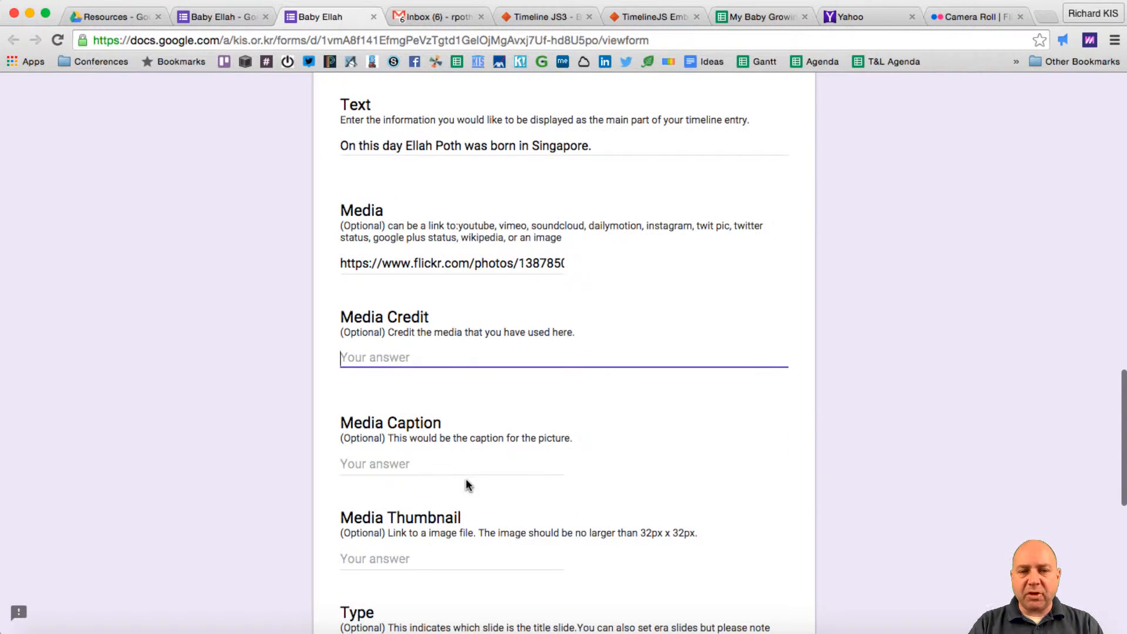
click(418, 445)
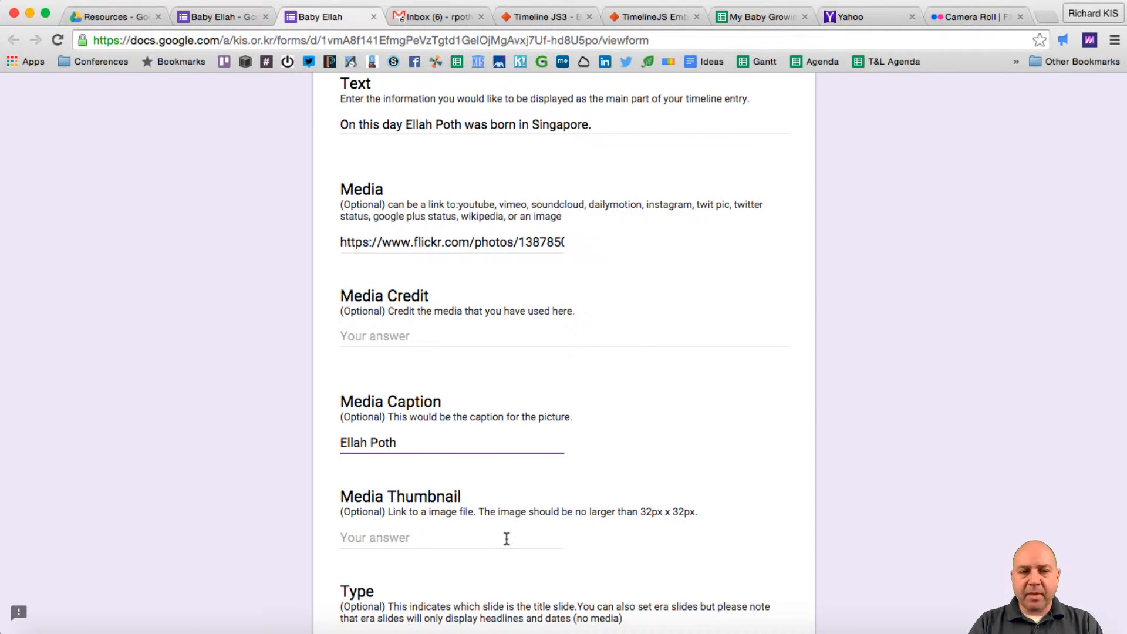
scroll(507, 539, down, 6)
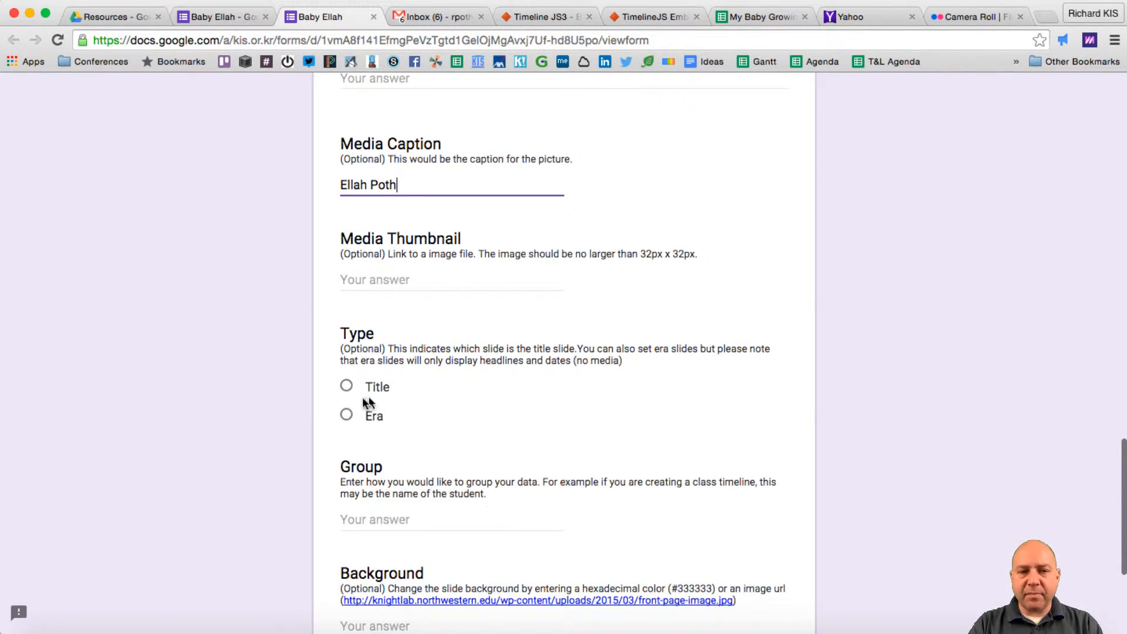
scroll(484, 392, down, 3)
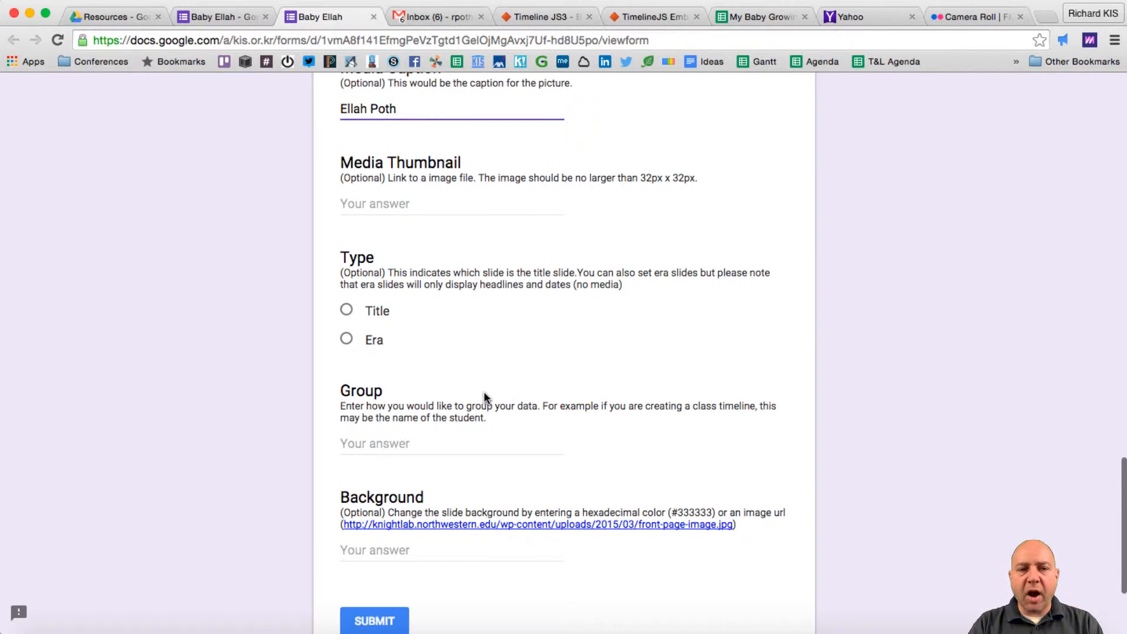
- Leave Group and Background empty, submit the entry, and start another response
click(429, 420)
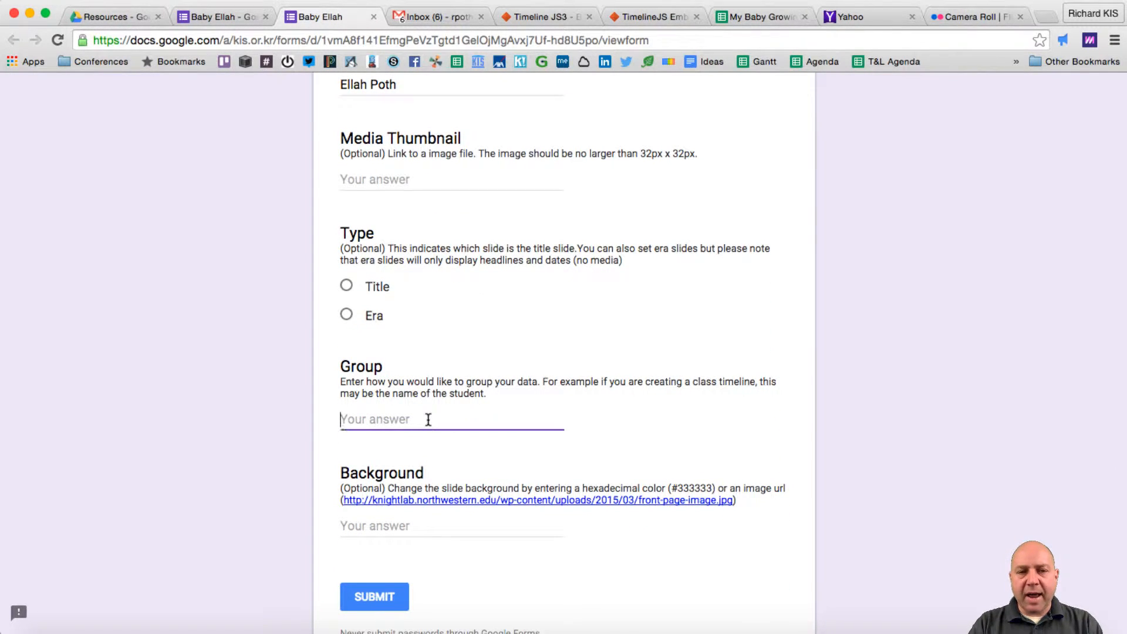
scroll(428, 420, down, 2)
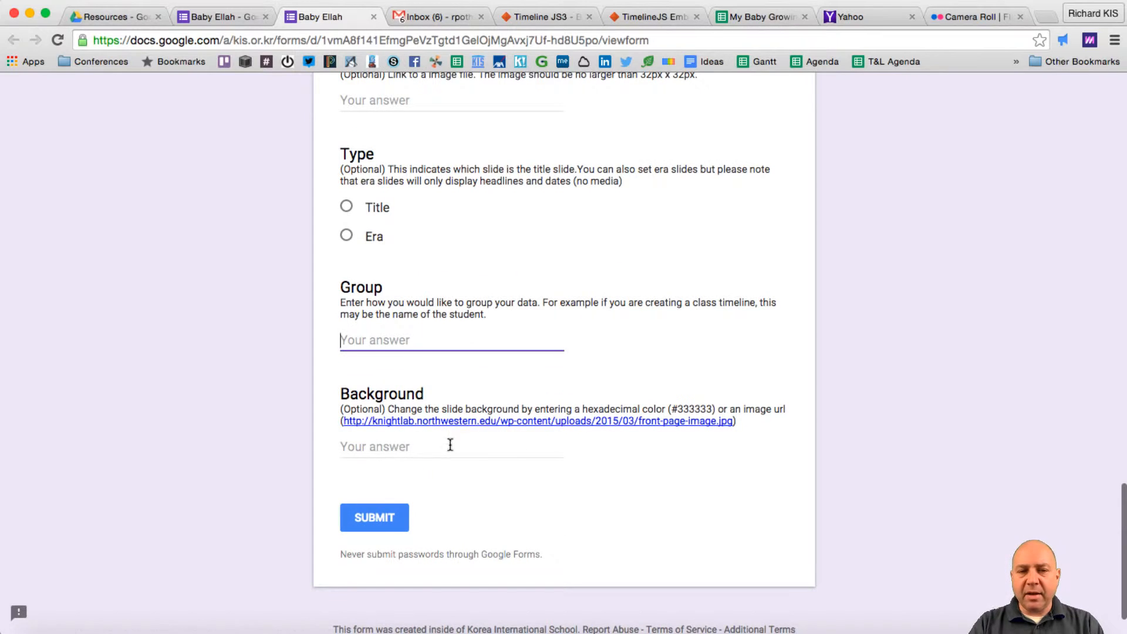
click(491, 447)
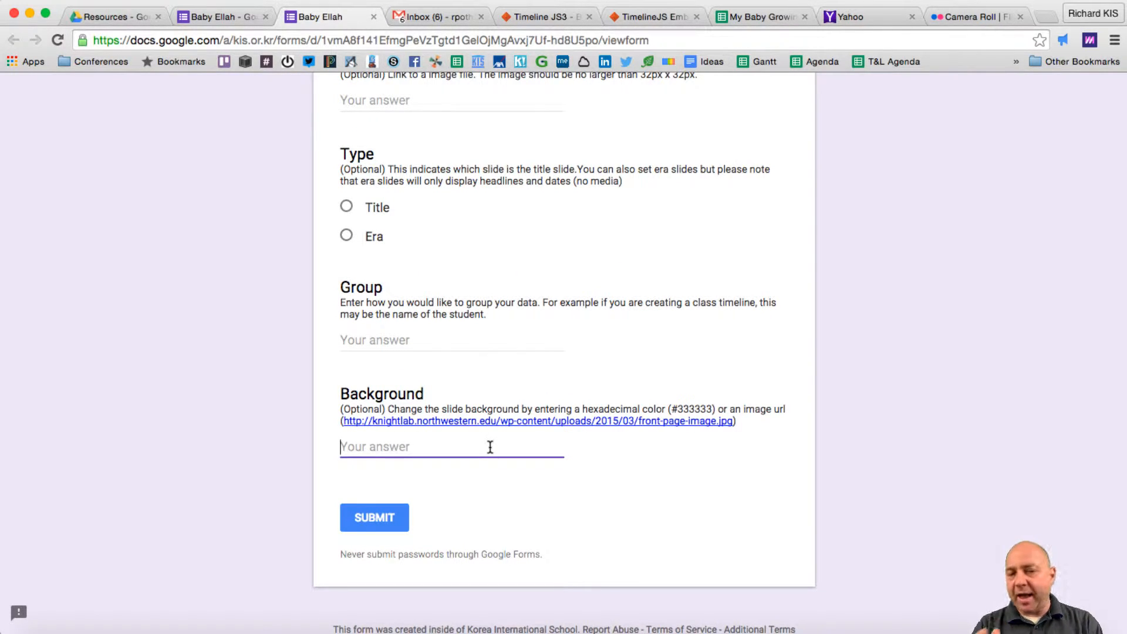
click(376, 520)
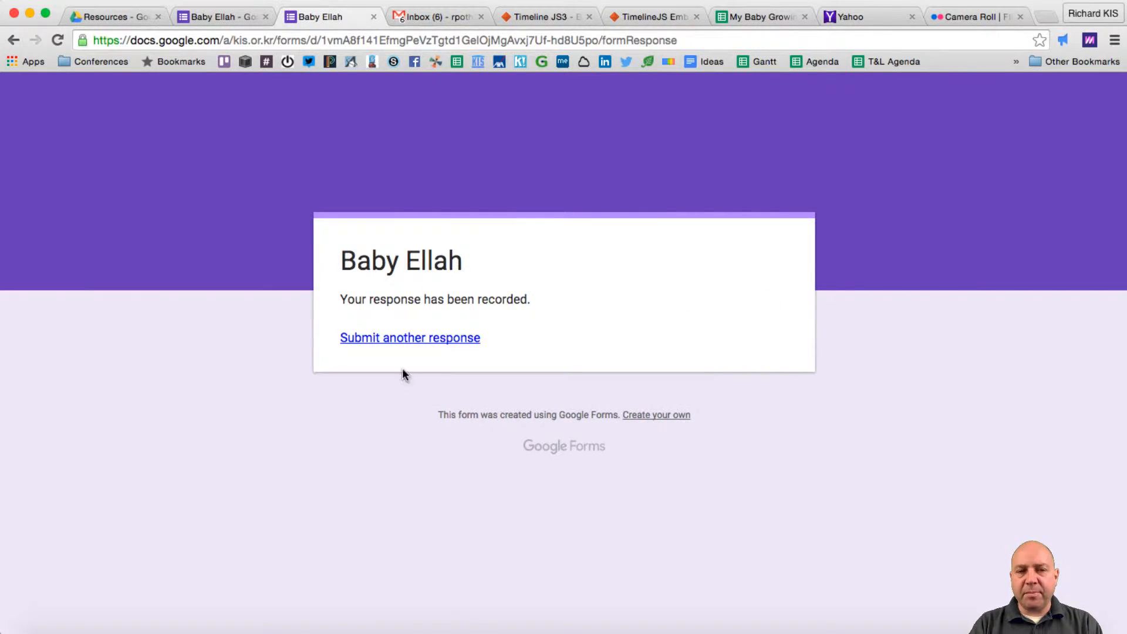
click(405, 339)
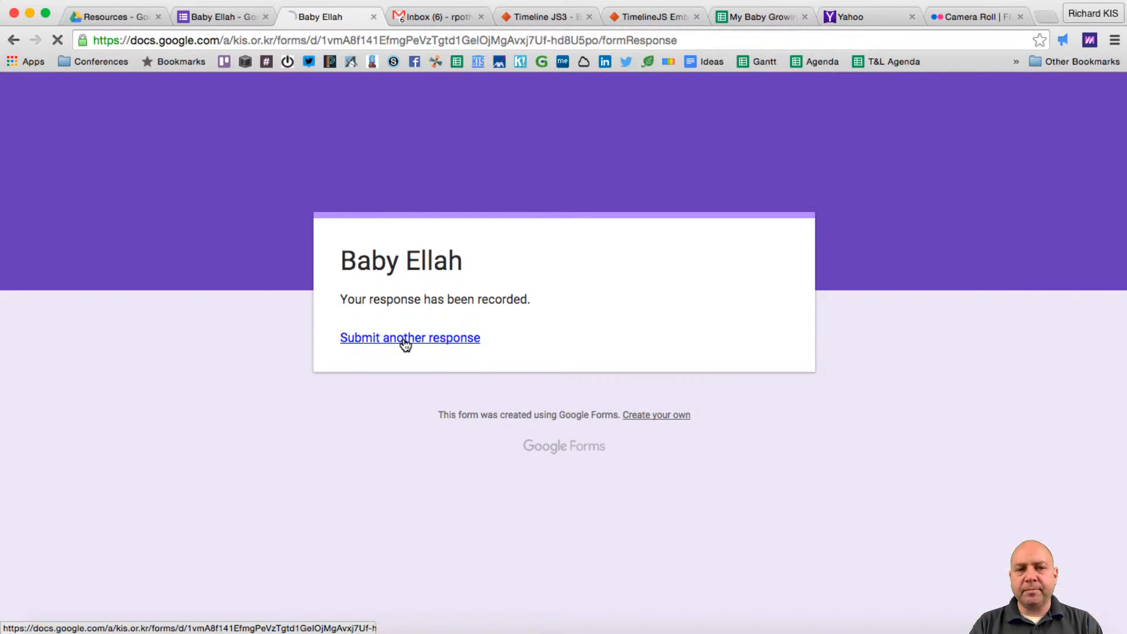
click(352, 387)
- Enter Year 2014 for the next response, then move to od1 cell A2
text(2014)
key(Tab)
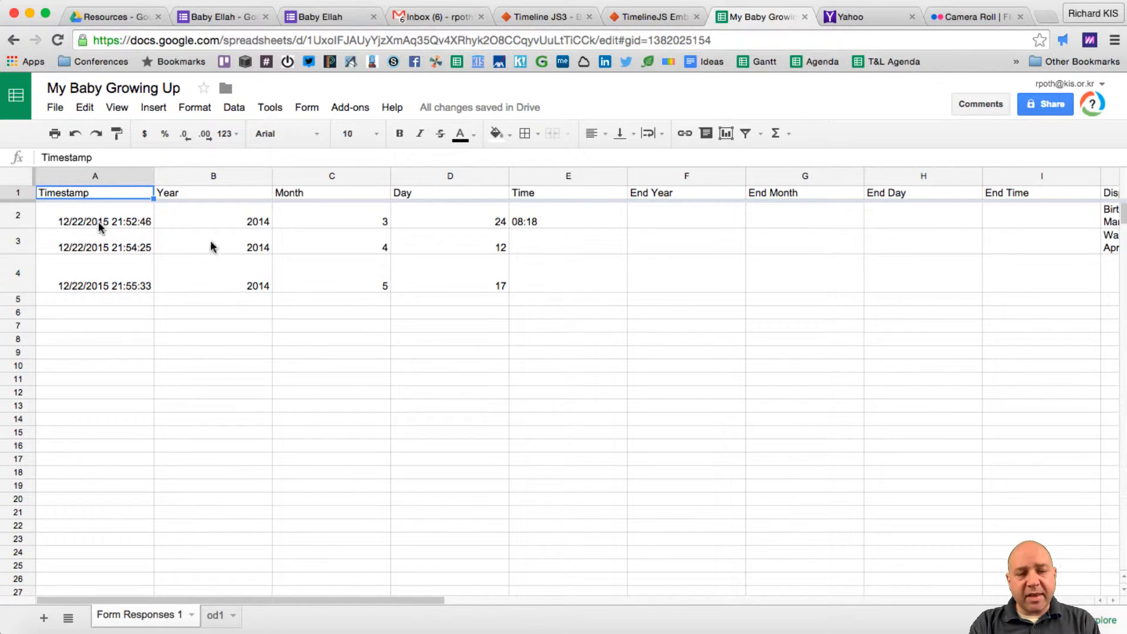
scroll(877, 264, right, 10)
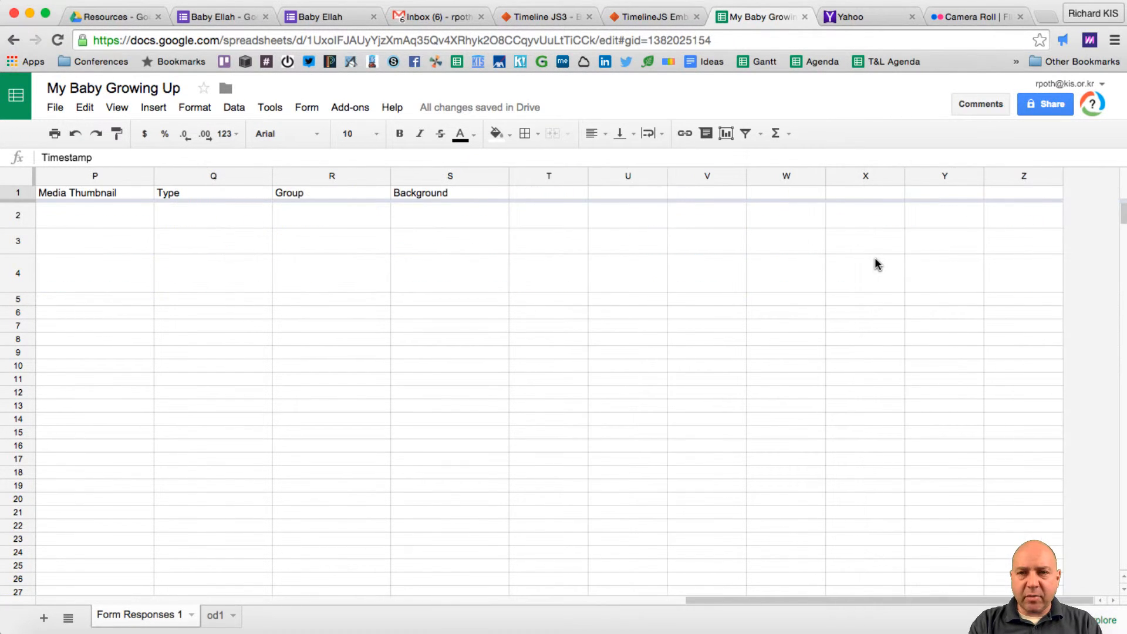
scroll(877, 264, left, 10)
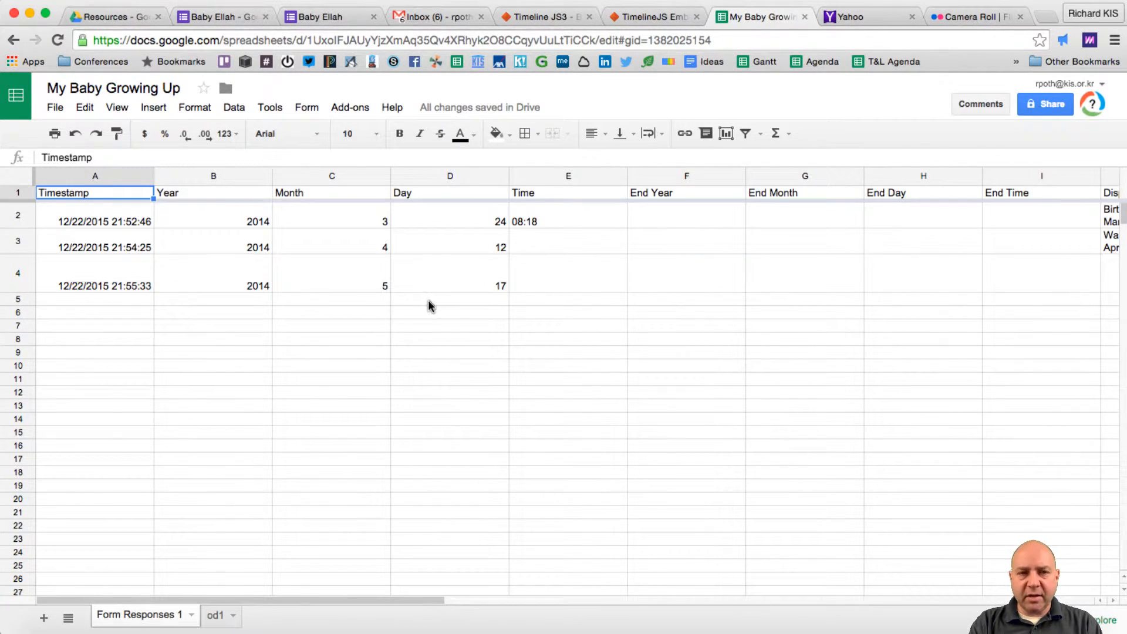
click(215, 615)
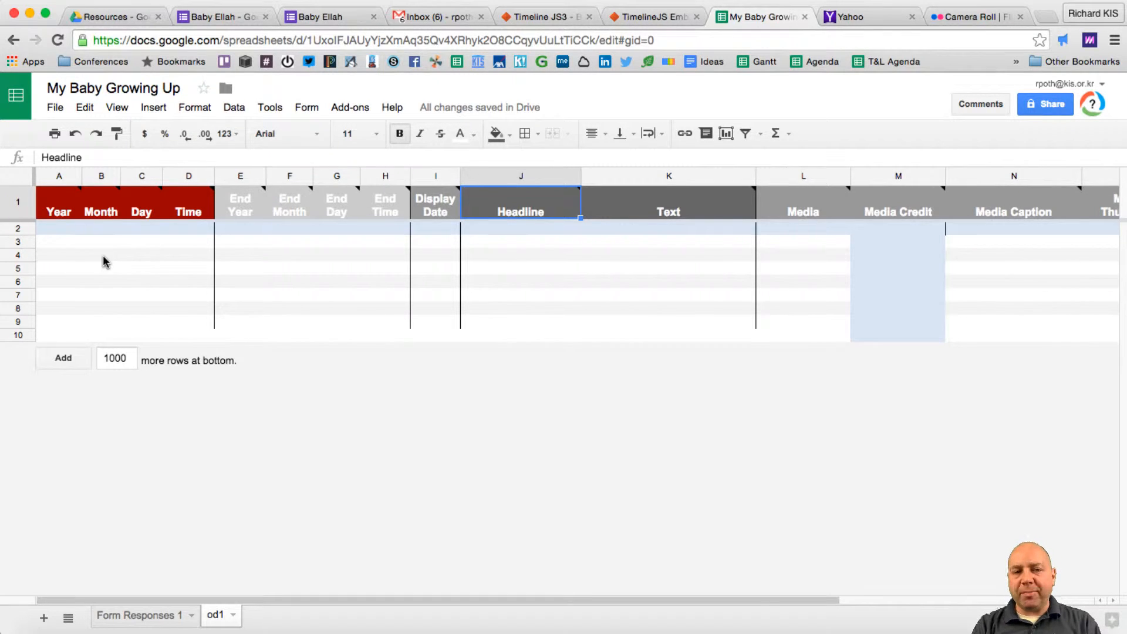
click(56, 232)
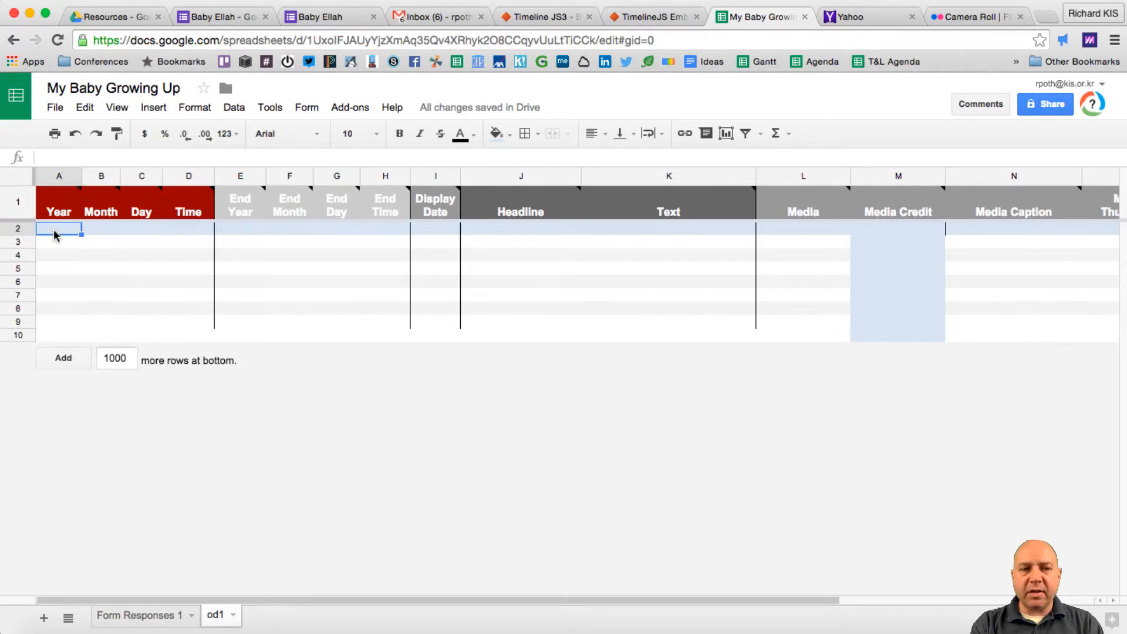
- Link od1 A2 to 'Form Responses 1'!B2, then fill the formula down to A4 and across row 2
text(=)
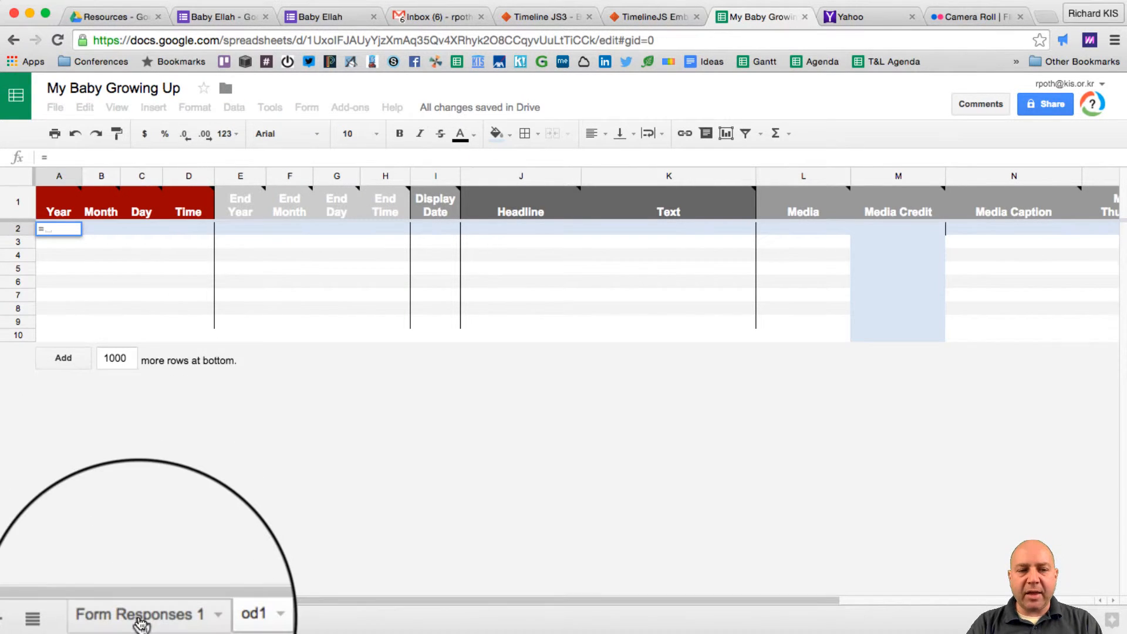
click(137, 615)
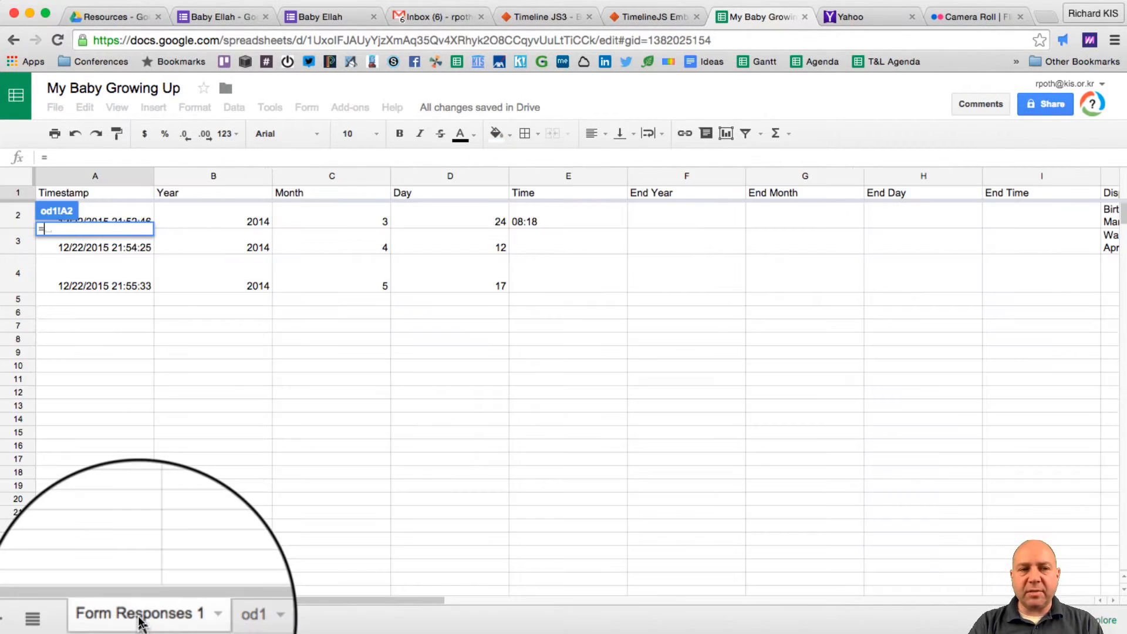
click(199, 218)
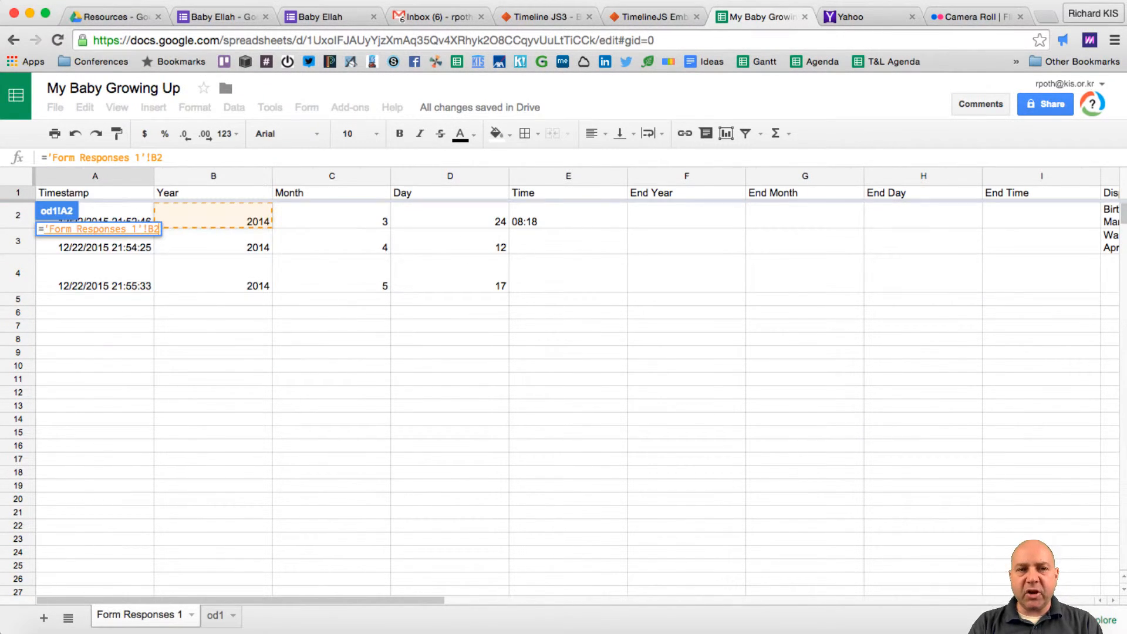
key(Return)
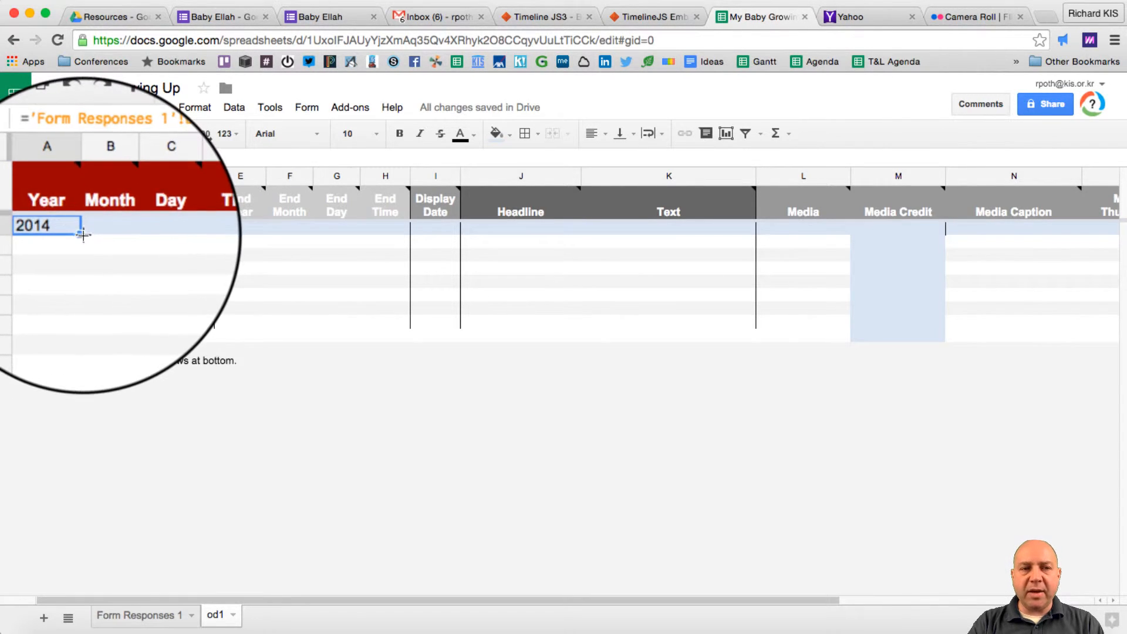
drag(83, 234, 78, 262)
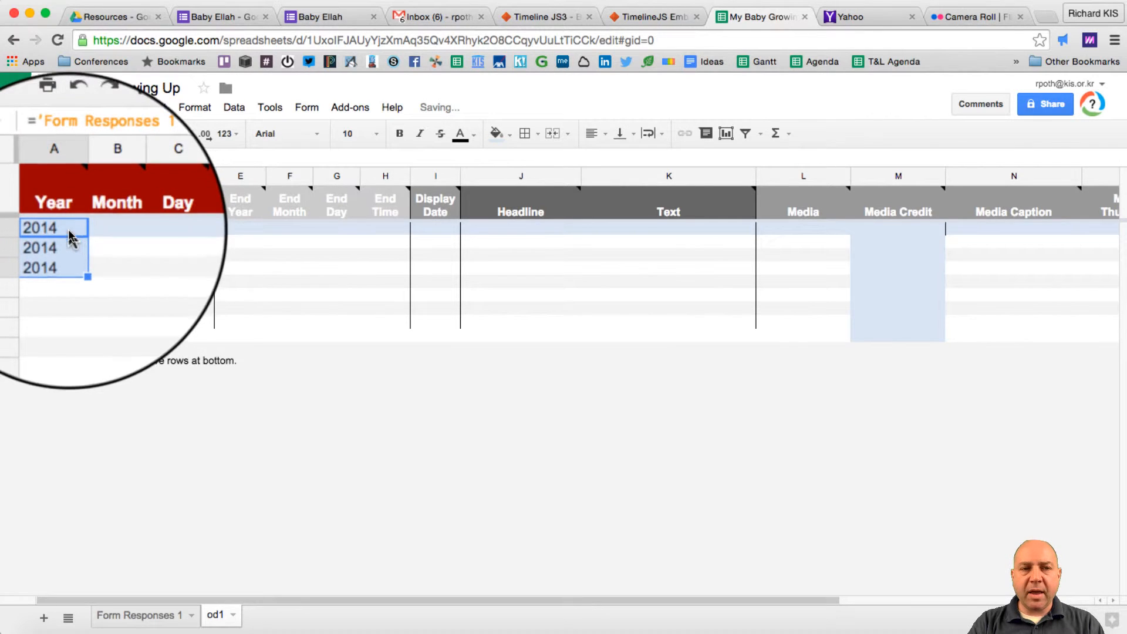
click(69, 229)
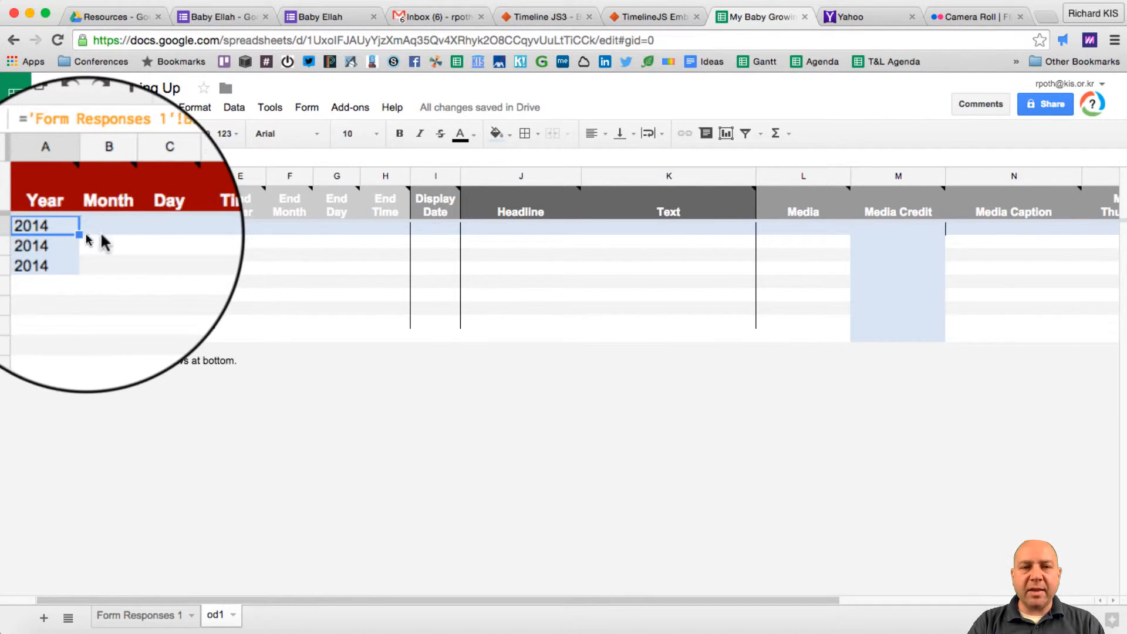
drag(82, 235, 1039, 235)
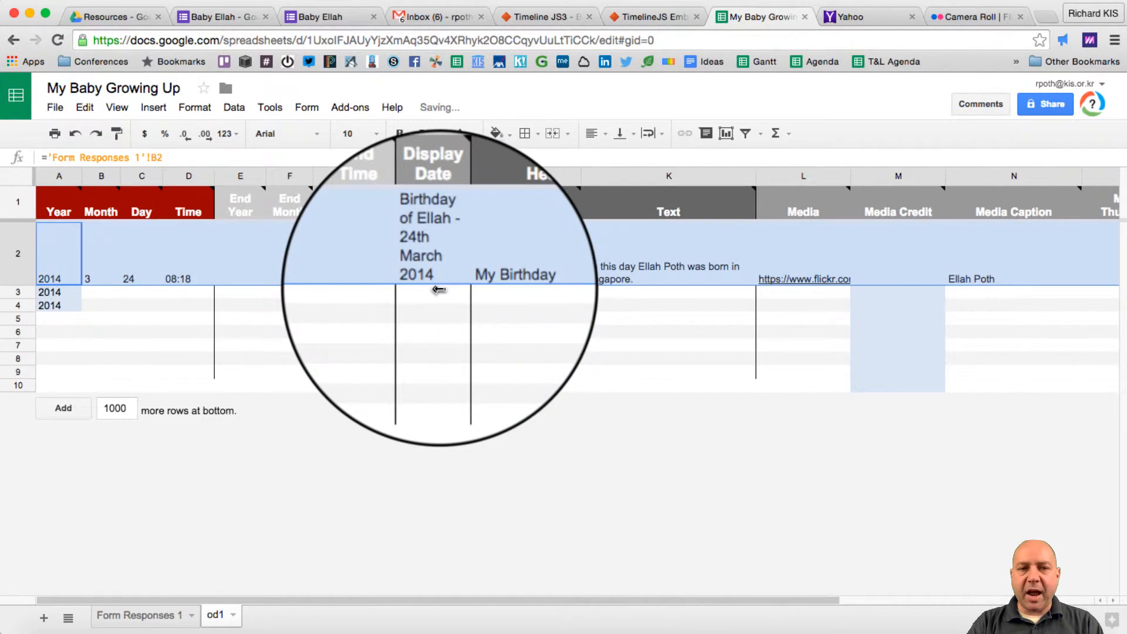
click(342, 281)
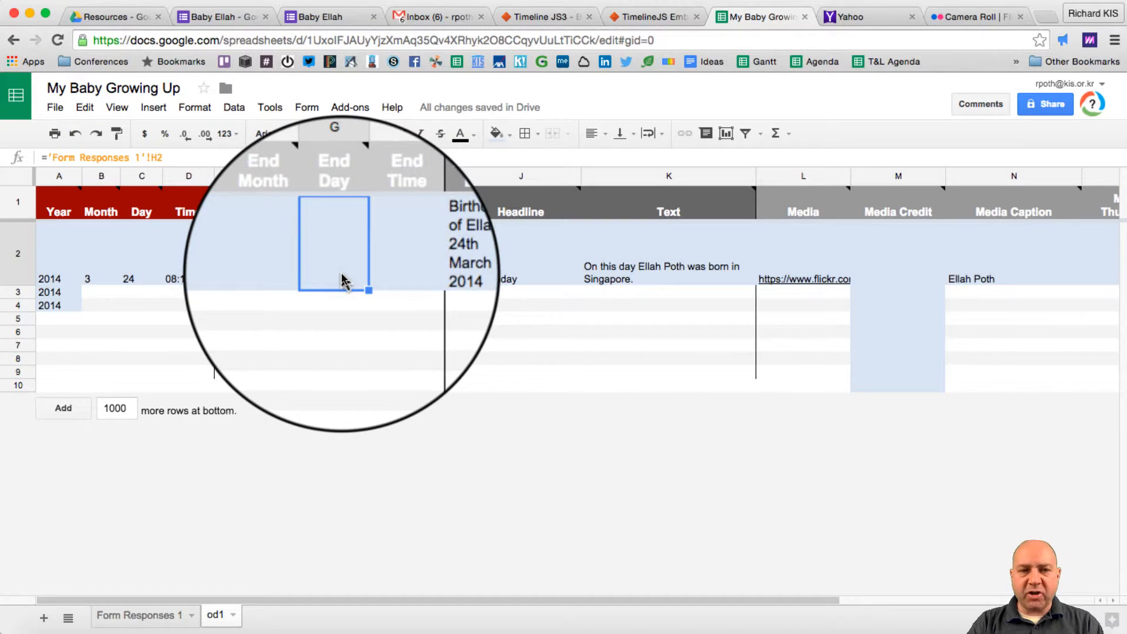
click(245, 251)
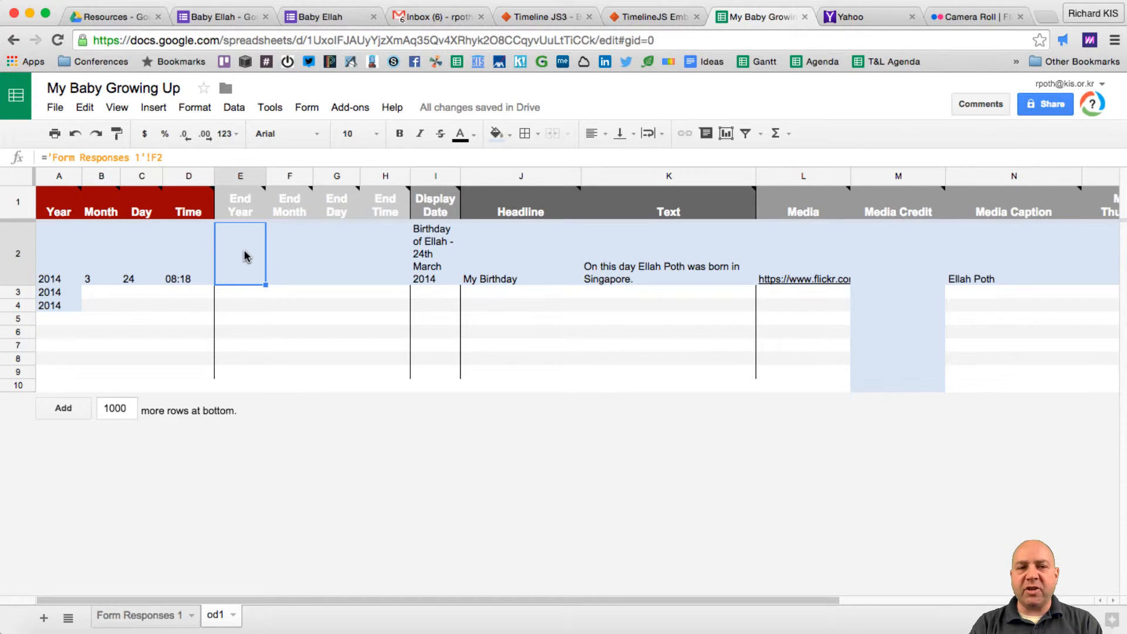
click(541, 18)
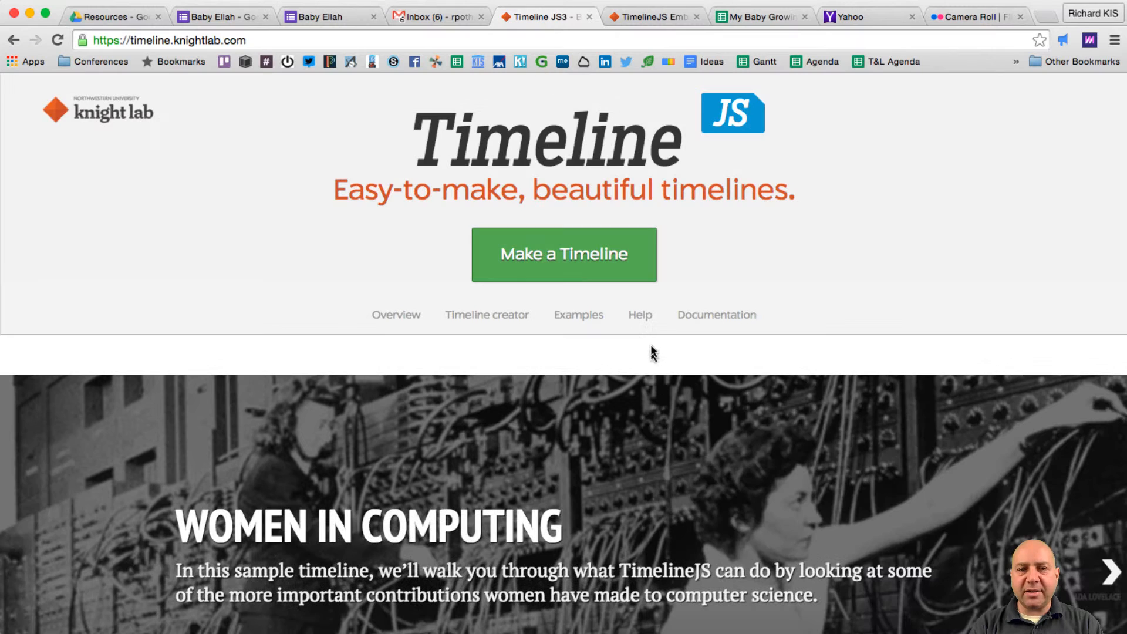
- Clear the sample Google Spreadsheet URL in TimelineJS step 3
scroll(650, 347, down, 10)
scroll(650, 346, down, 20)
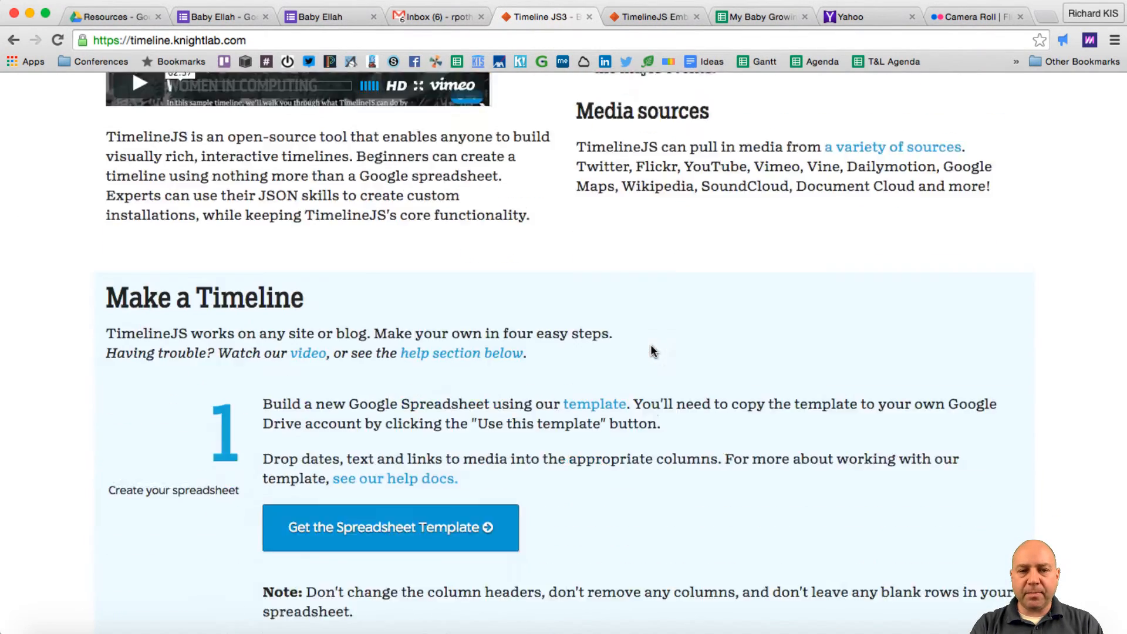
scroll(650, 351, down, 1)
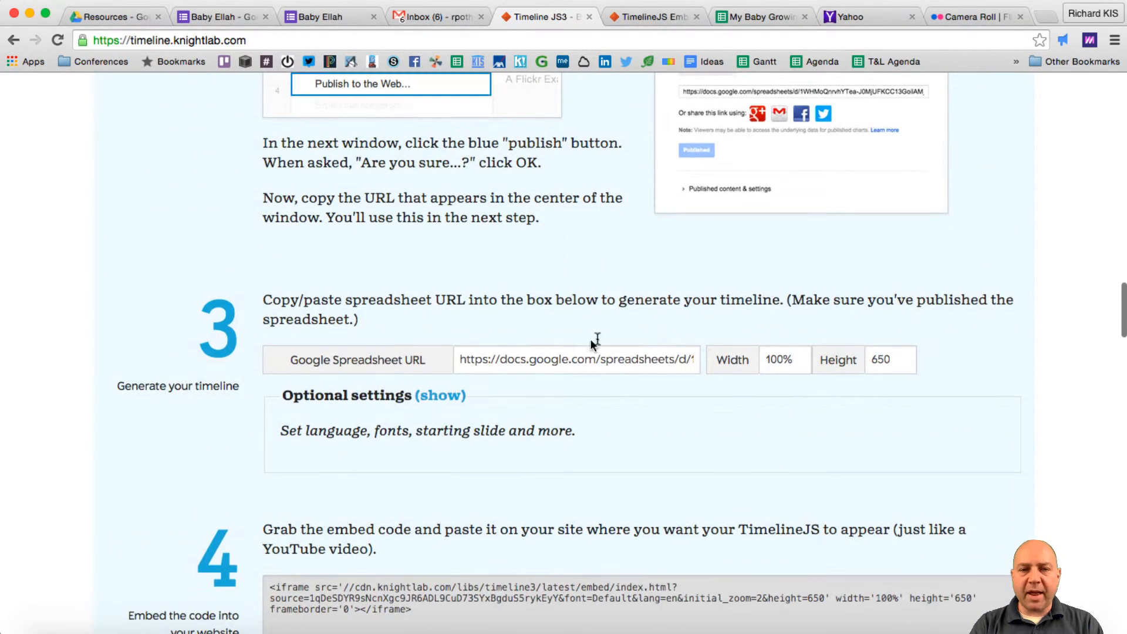
click(570, 359)
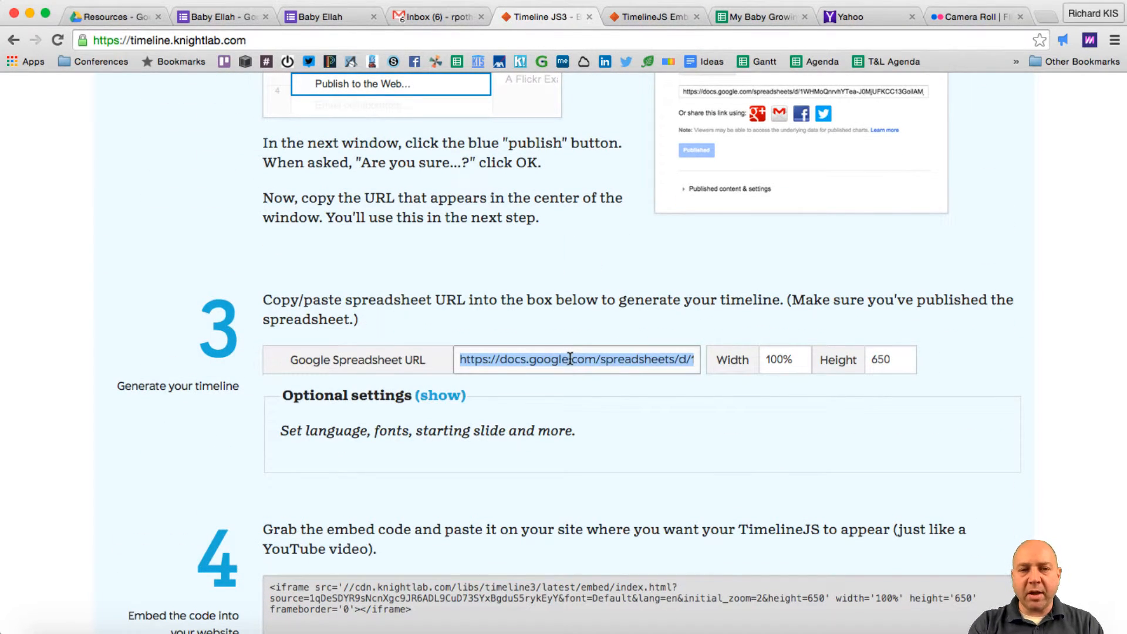
key(BackSpace)
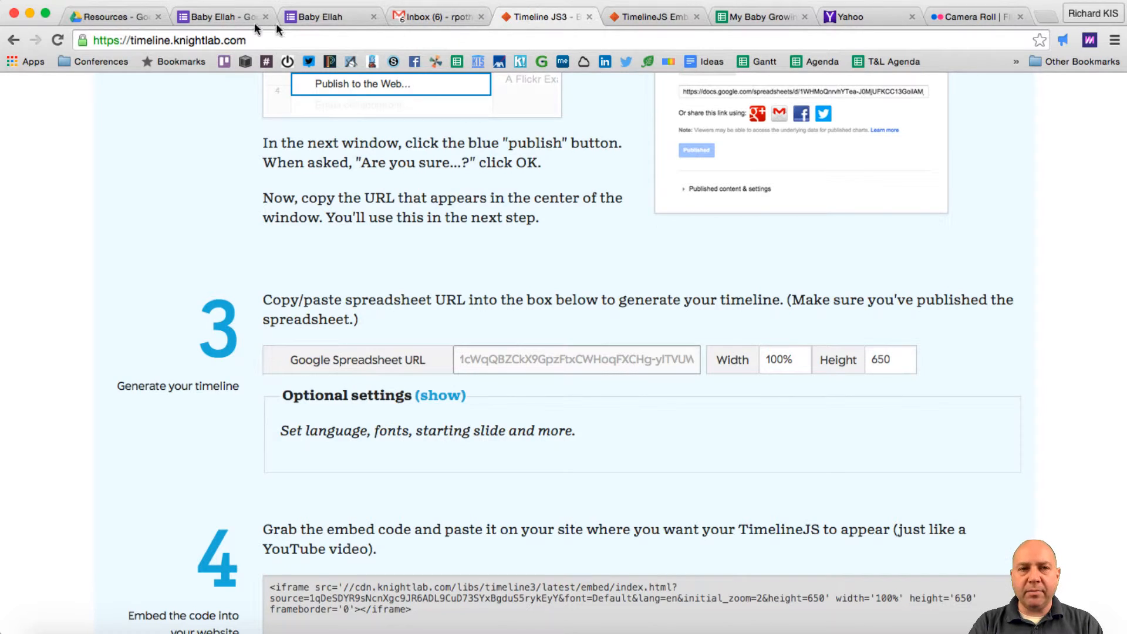
click(757, 16)
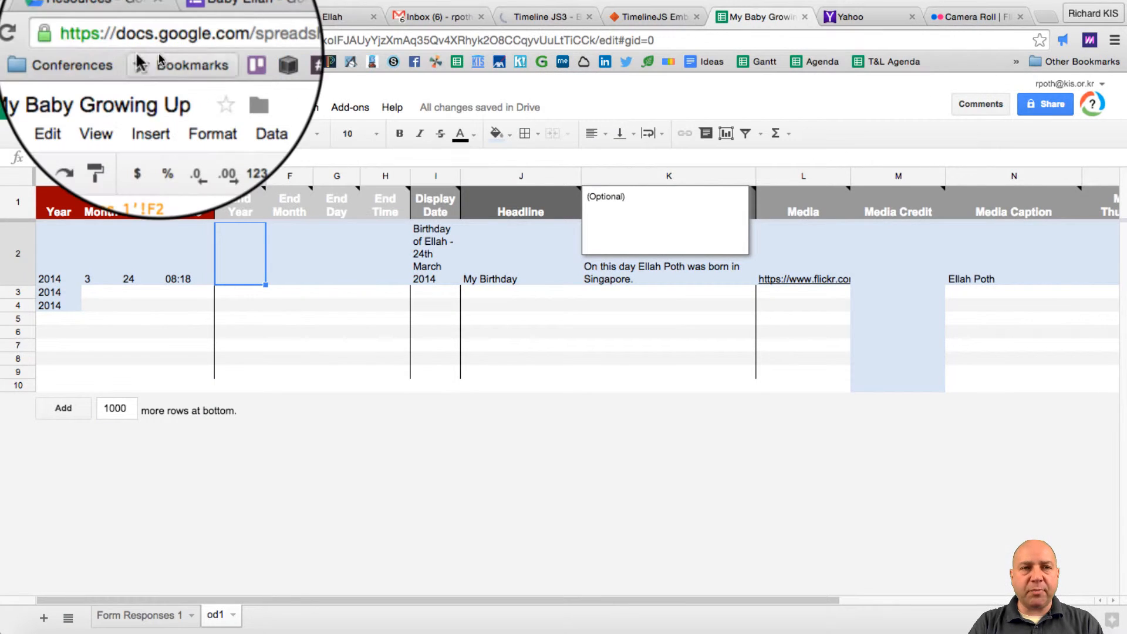
- In File > Publish to the web, restrict both the link and published content to od1
click(55, 112)
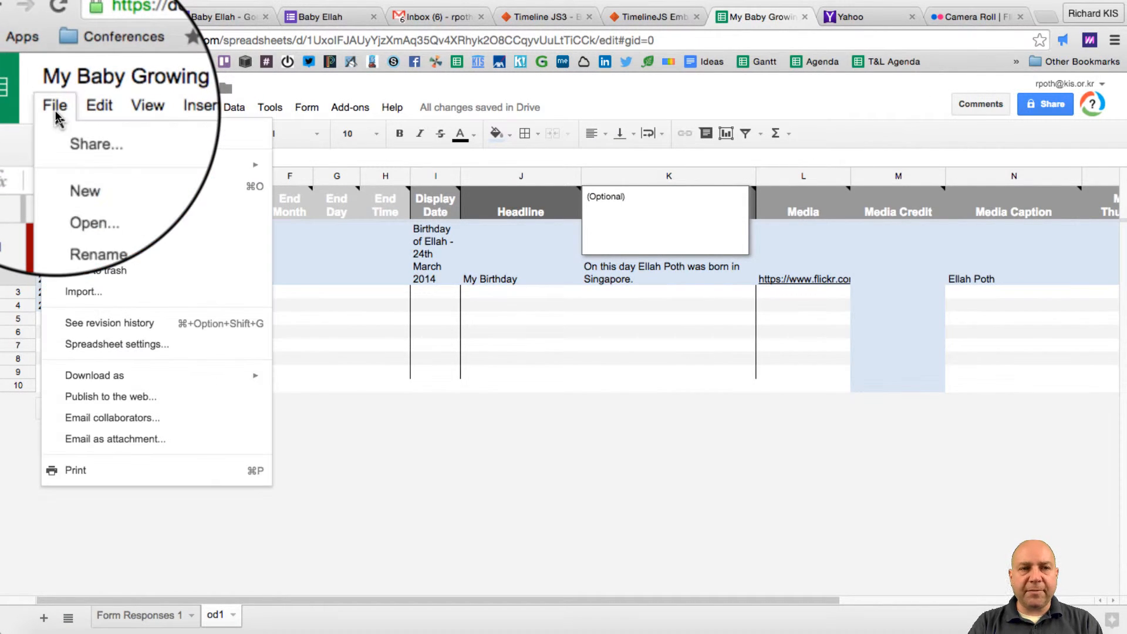
click(170, 399)
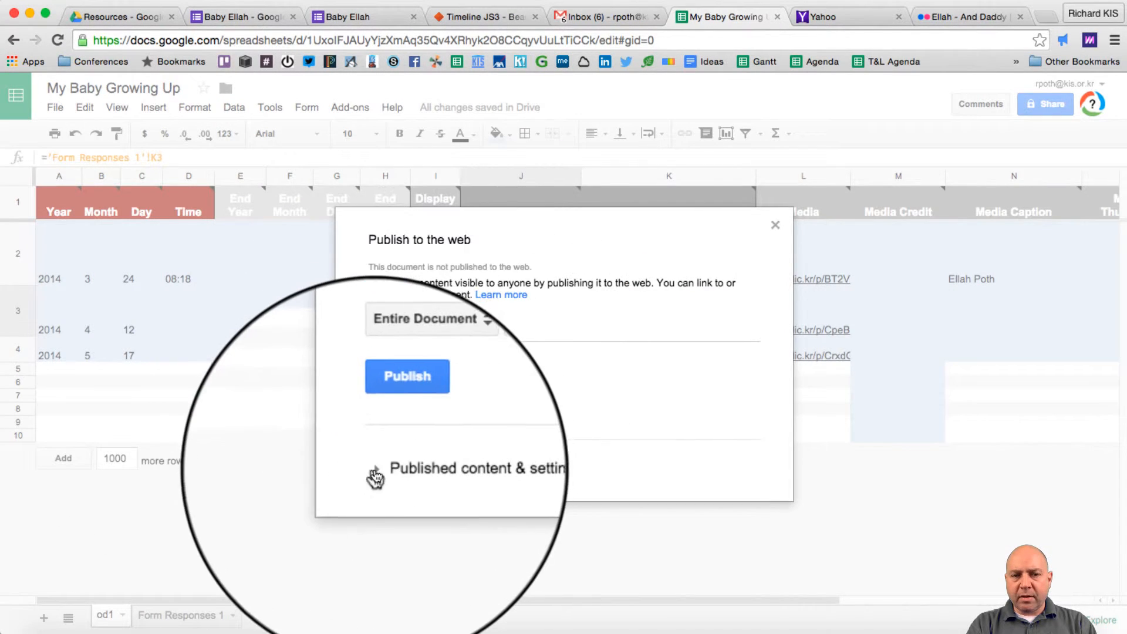
click(376, 470)
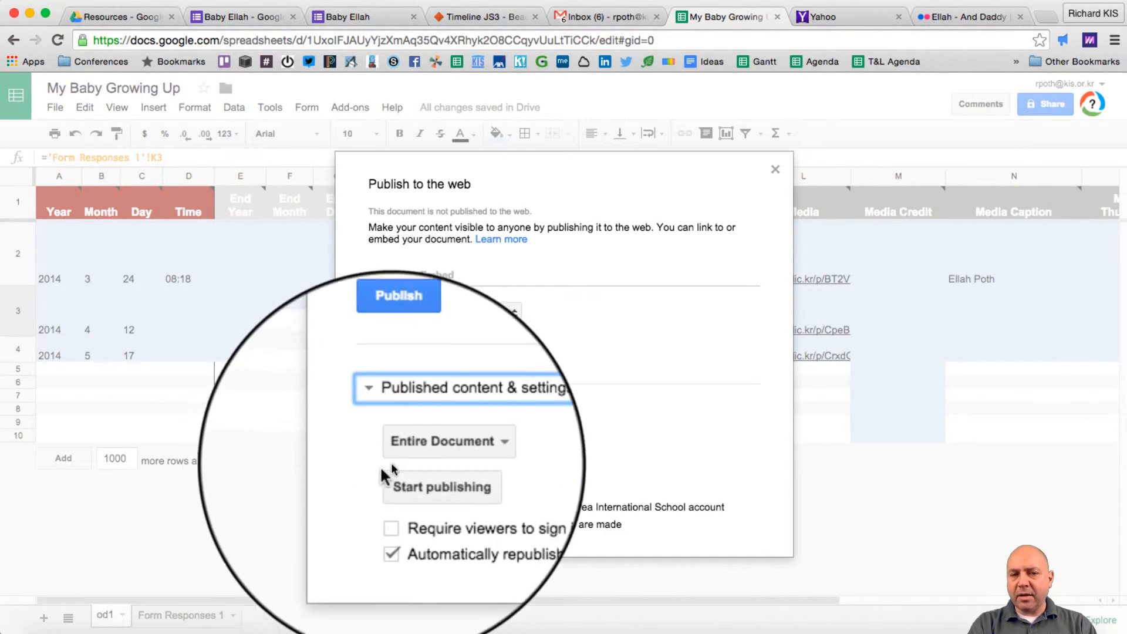
click(450, 316)
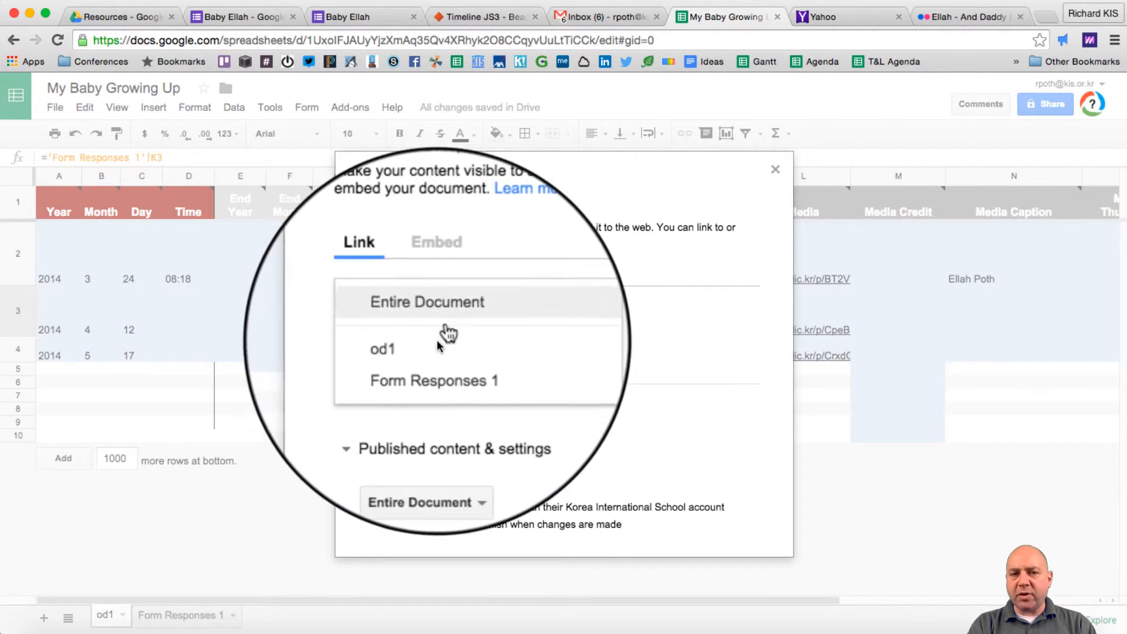
click(415, 351)
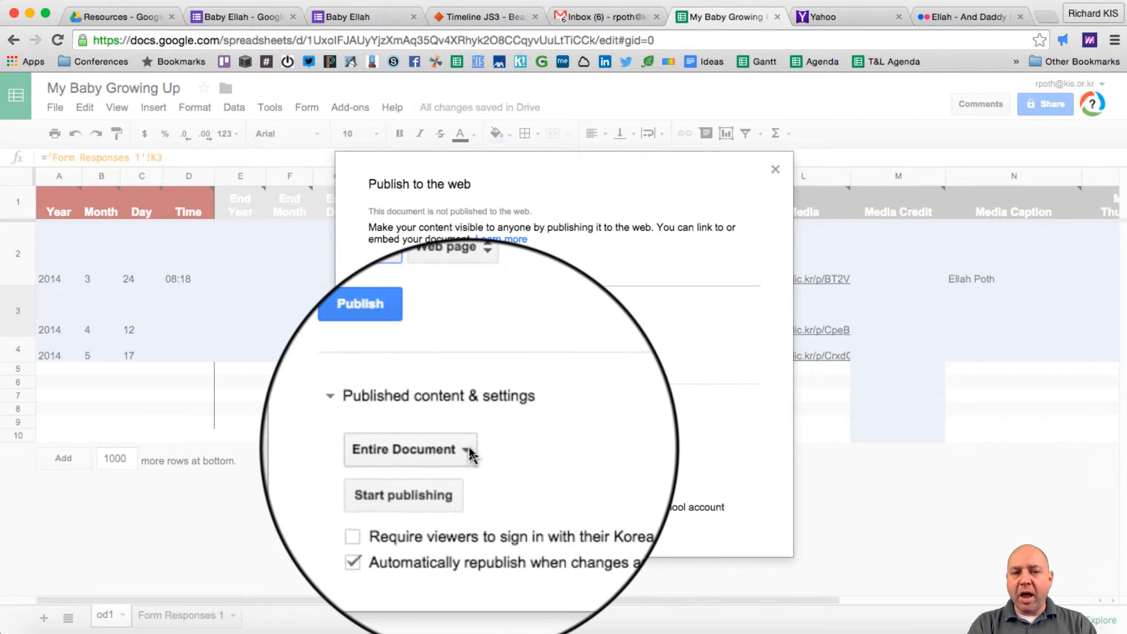
click(456, 455)
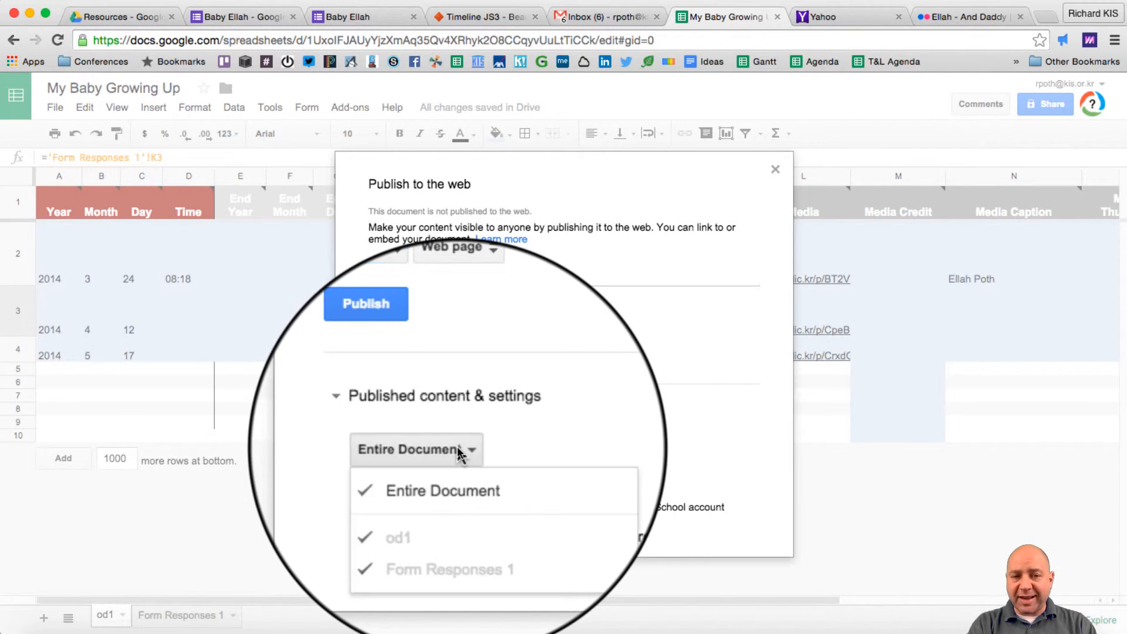
click(448, 480)
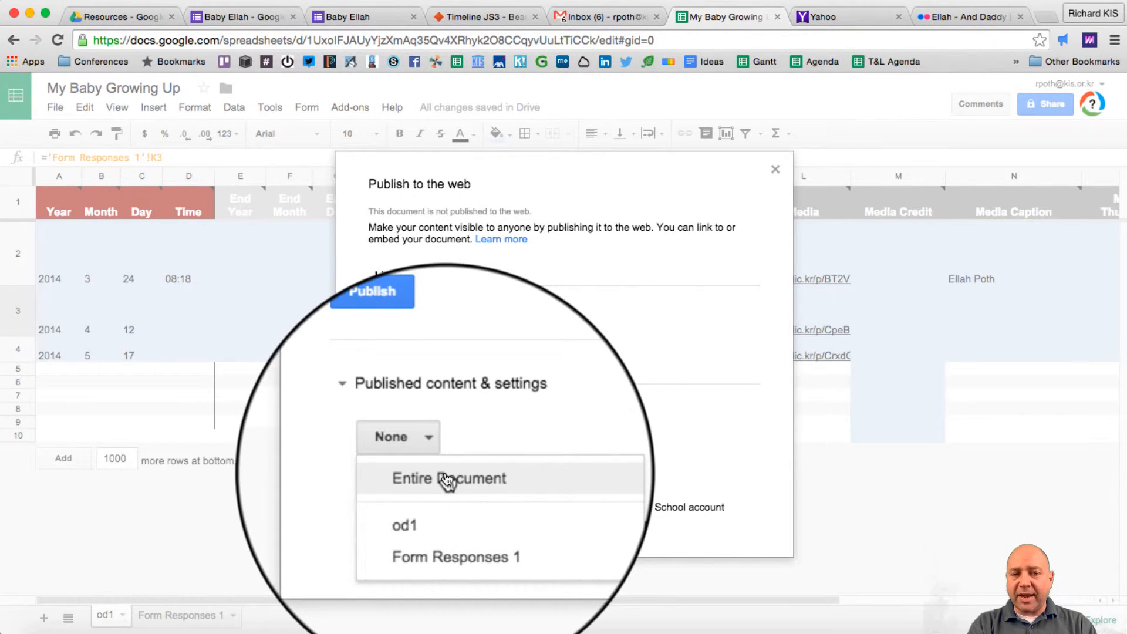
click(431, 512)
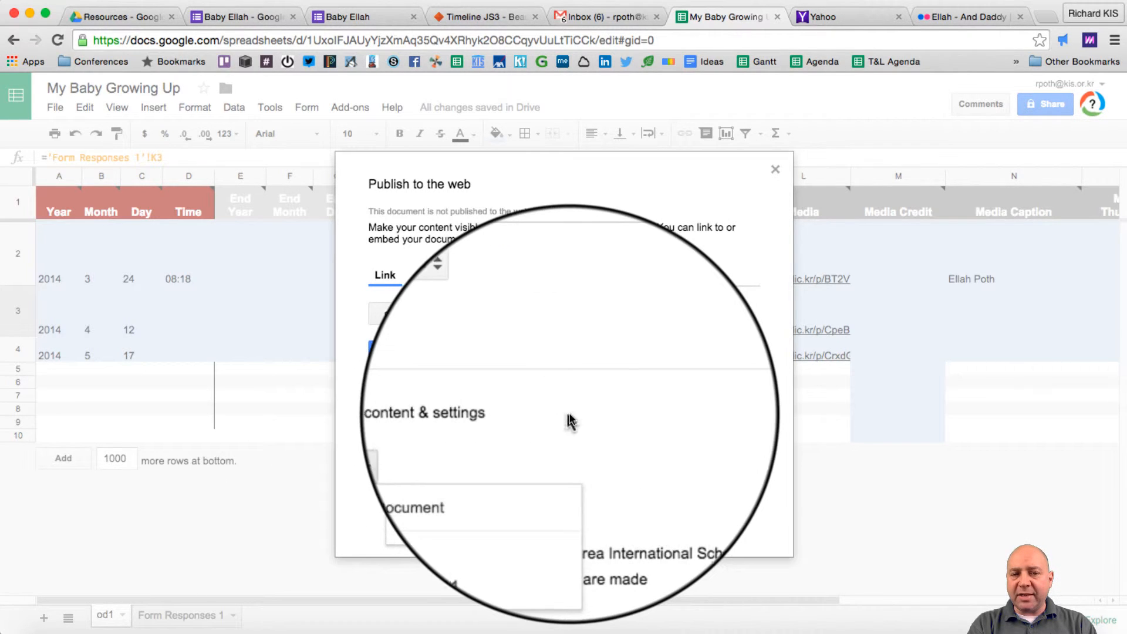
click(571, 416)
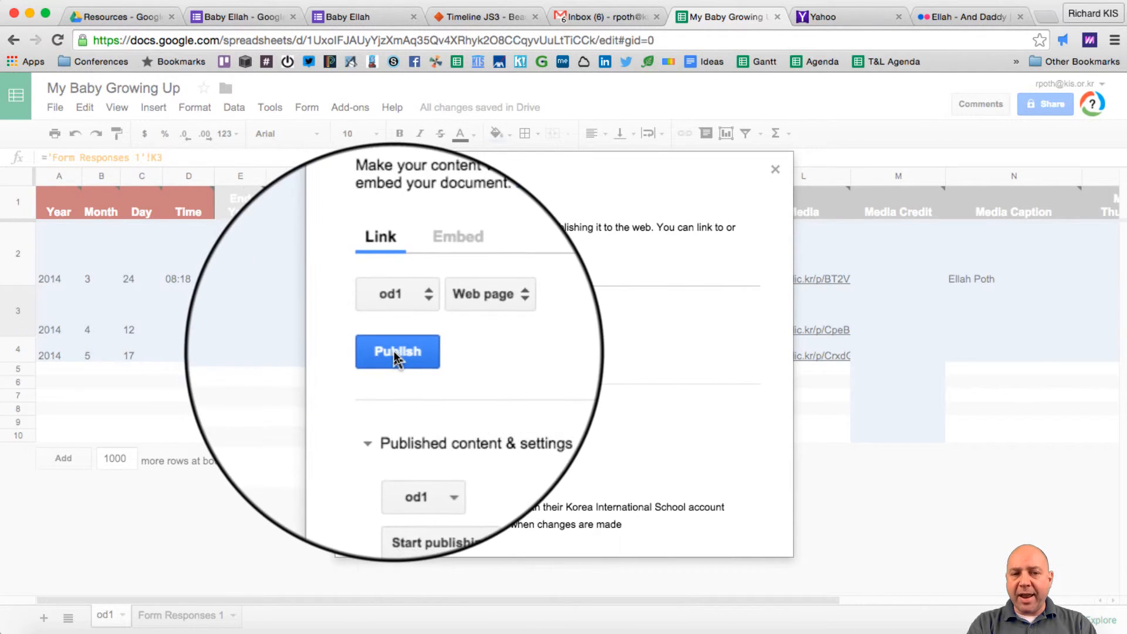
- Publish the od1 sheet, confirm, and copy the published link
click(419, 485)
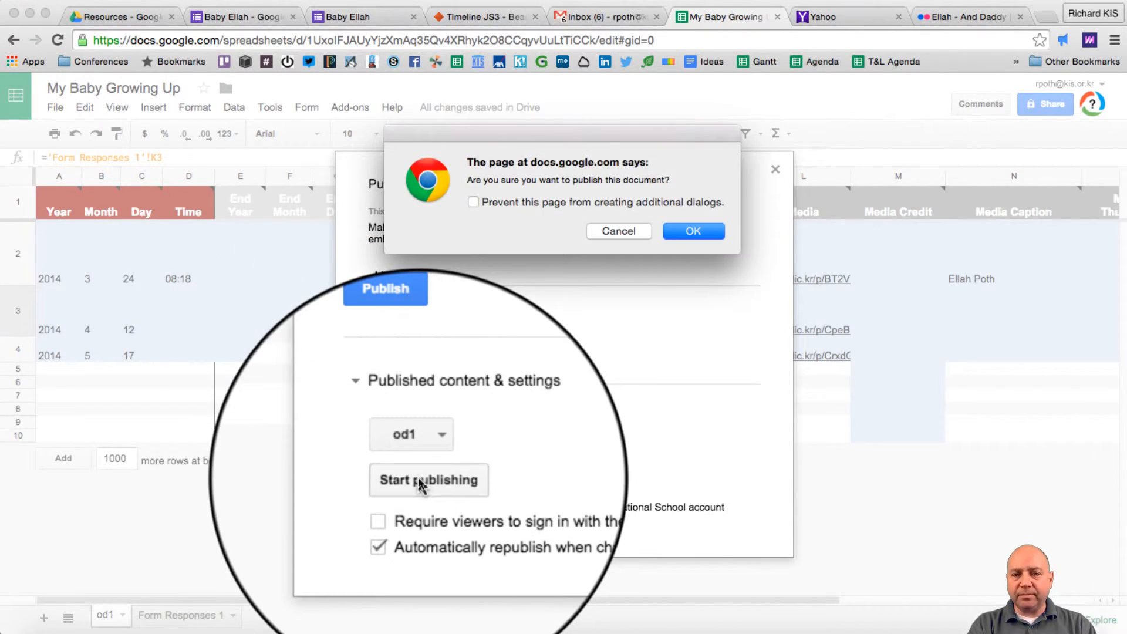
click(681, 228)
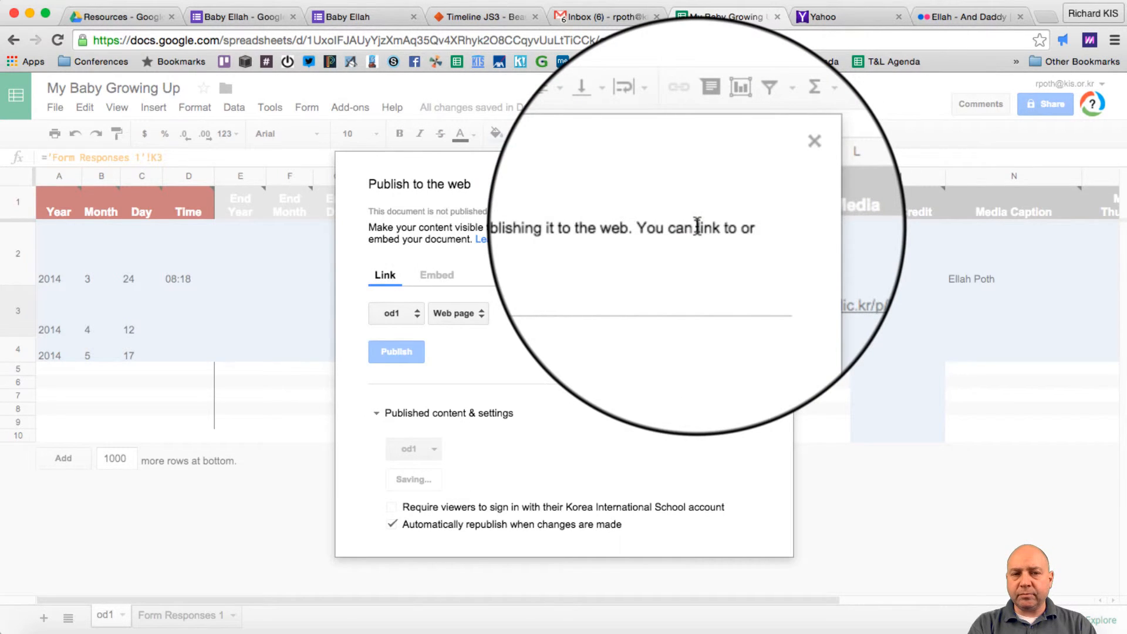
key(super+c)
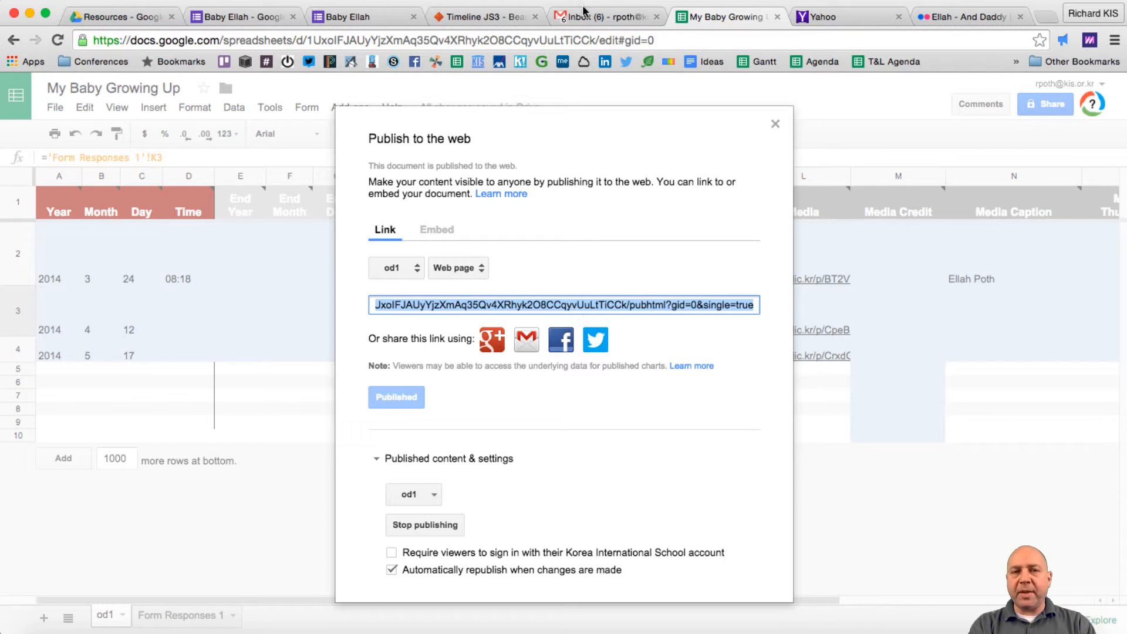
click(484, 16)
- Replace the example Google Spreadsheet URL in TimelineJS with the published sheet link
scroll(564, 382, down, 10)
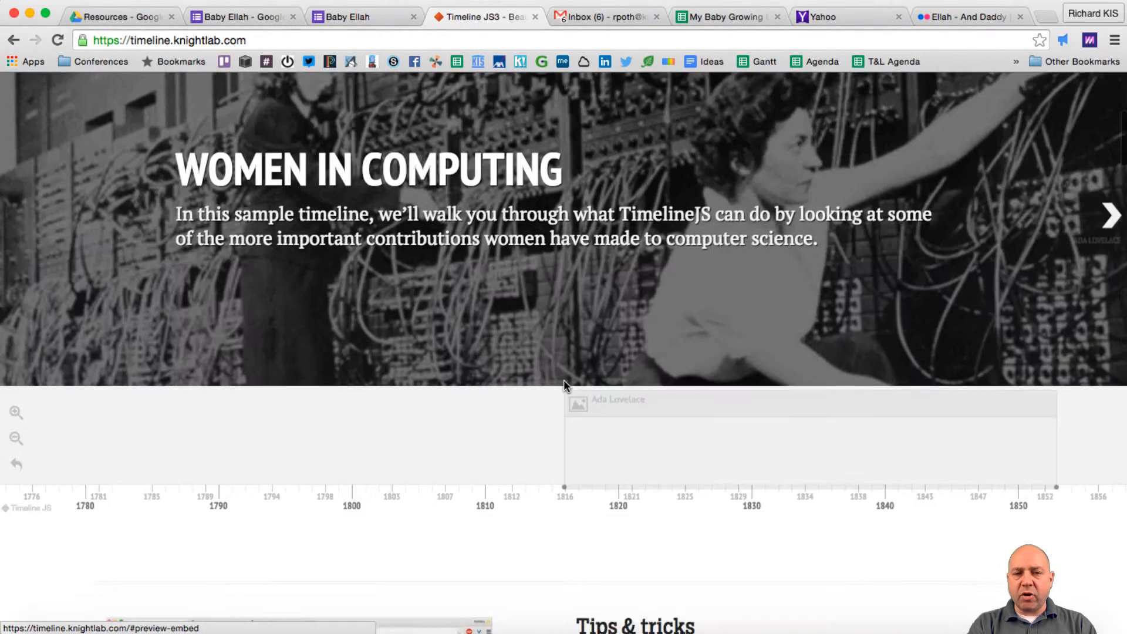
scroll(564, 385, down, 15)
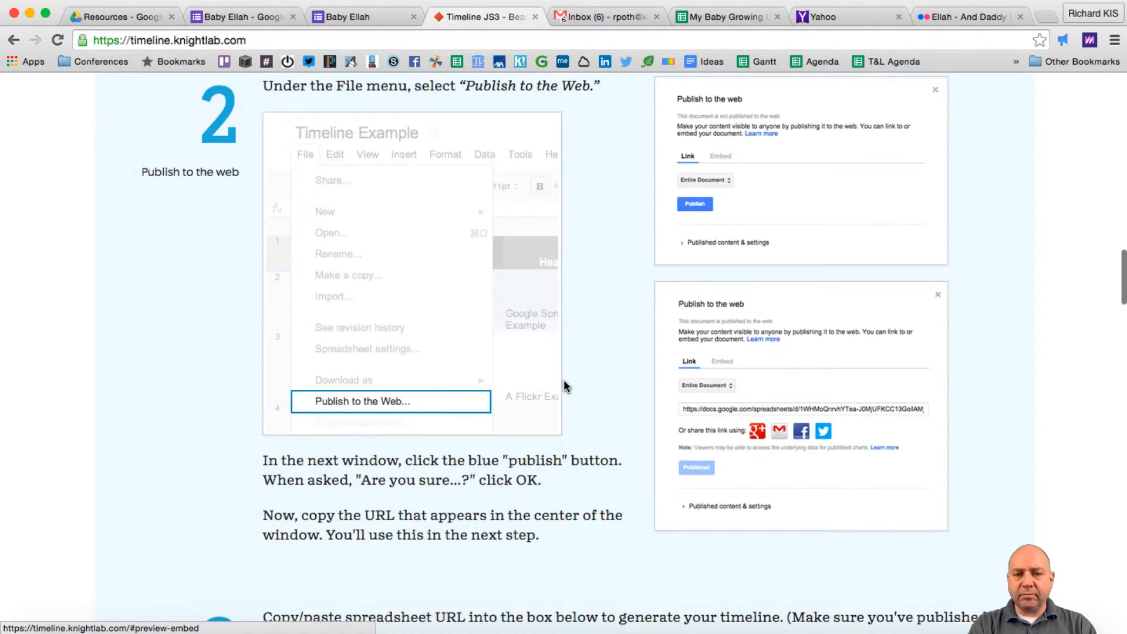
scroll(563, 381, down, 2)
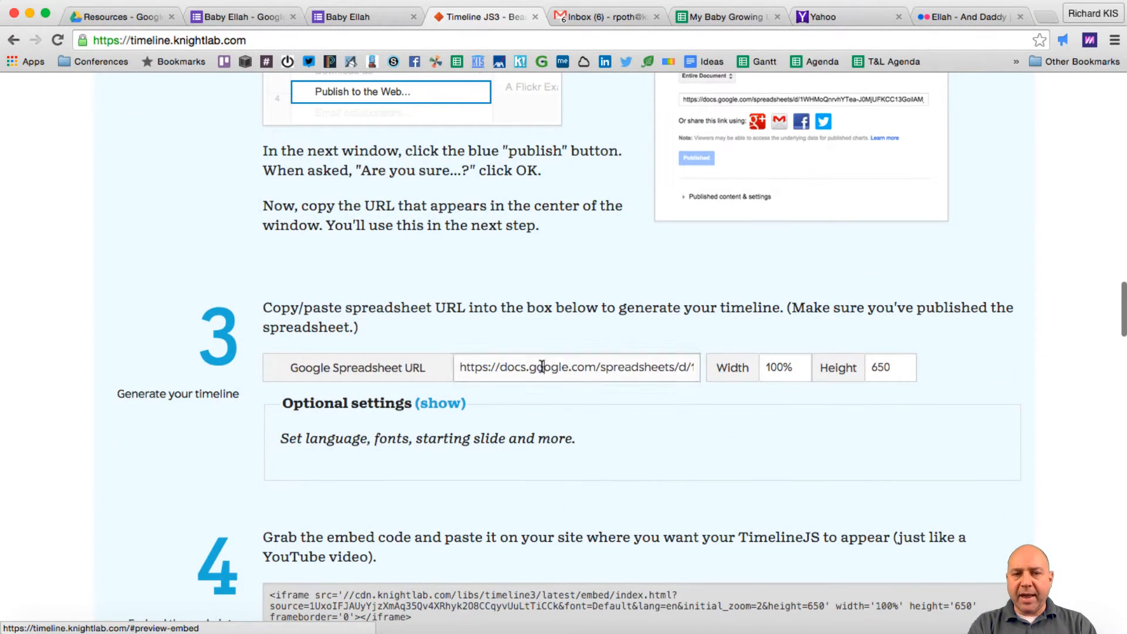
click(541, 365)
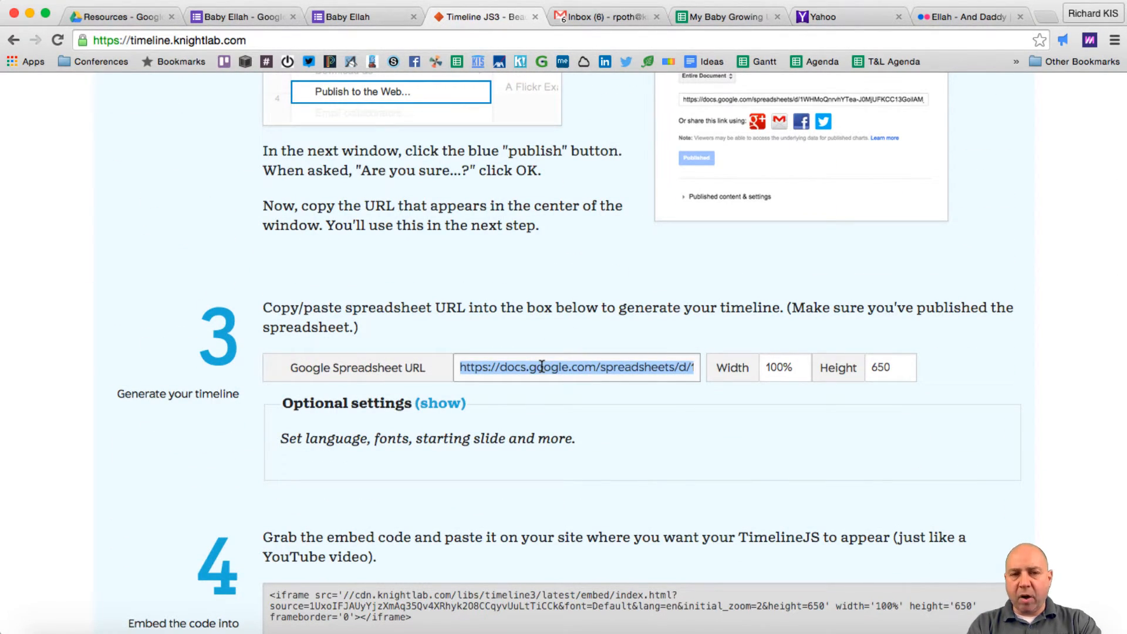
key(super+v)
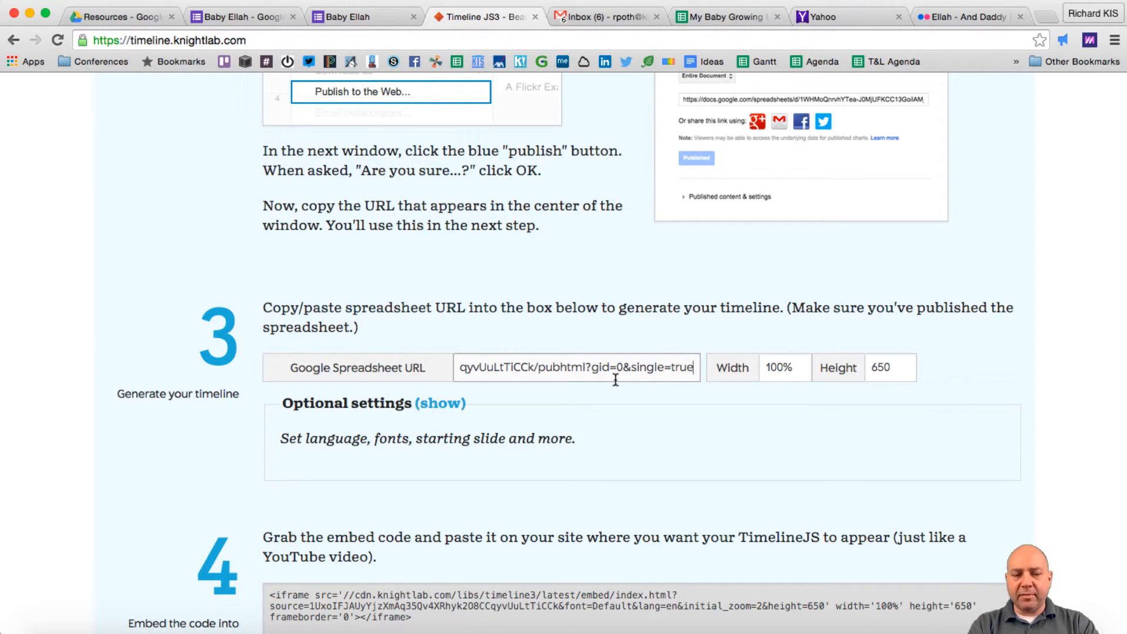
key(Tab)
key(Tab)
key(Tab)
- Preview the timeline and advance past My Birthday and Walk With Daddy to Arsenal Shirts
scroll(352, 352, down, 7)
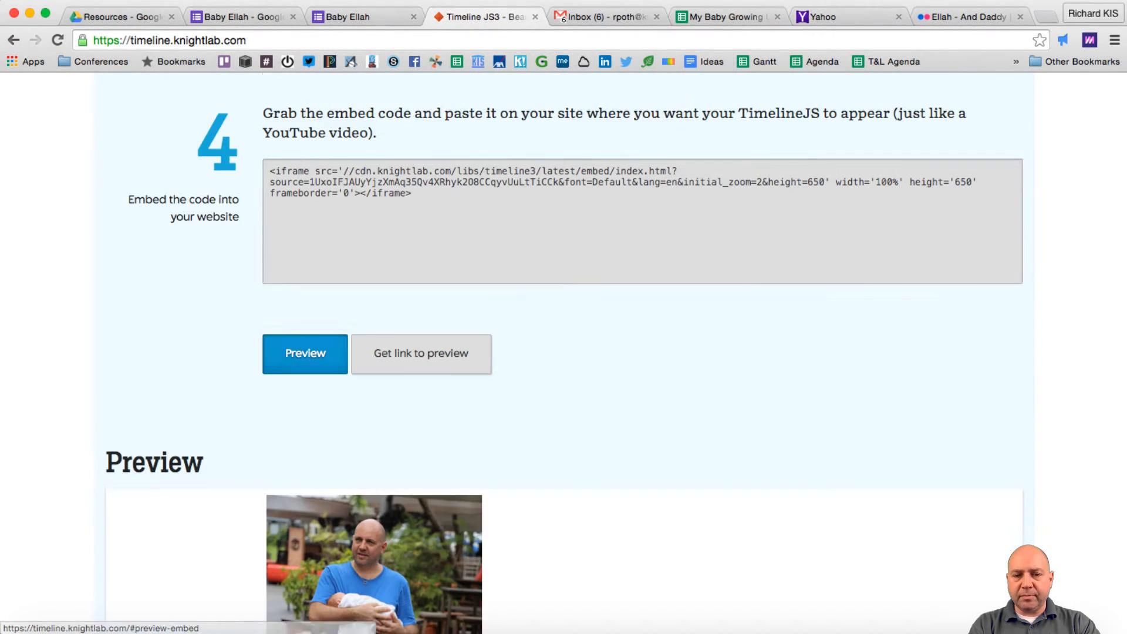
click(304, 359)
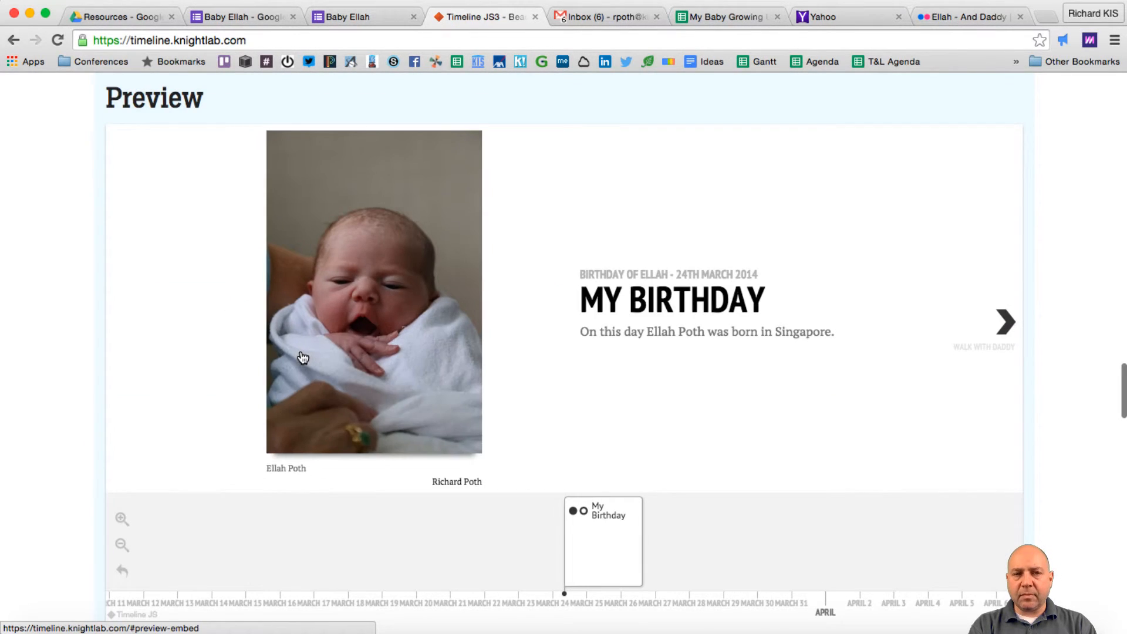
click(1006, 323)
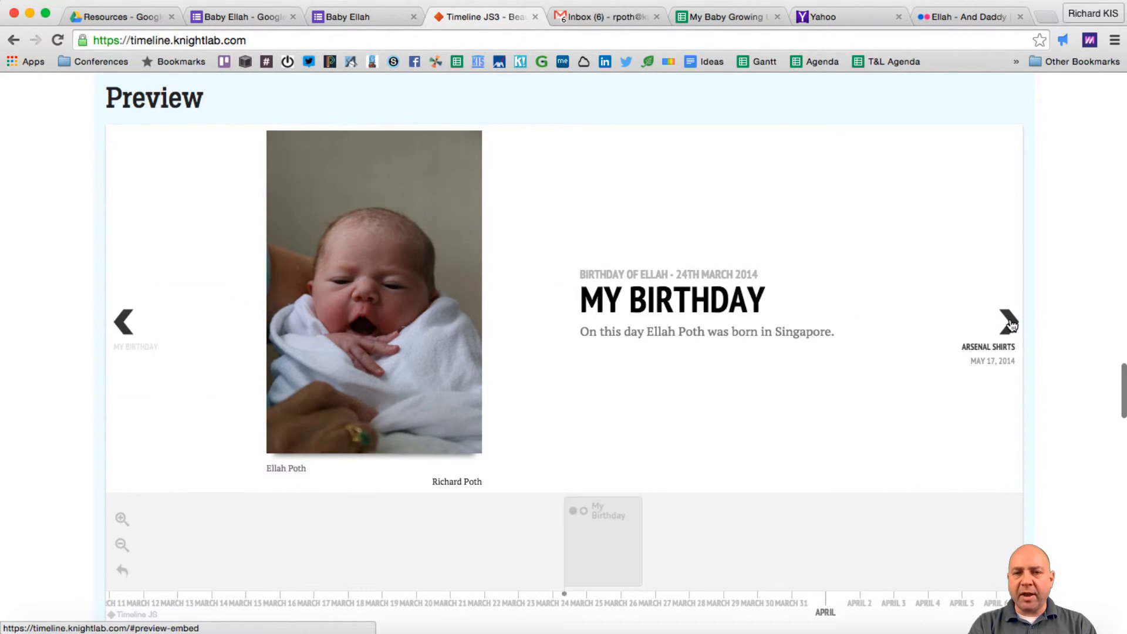
click(1010, 323)
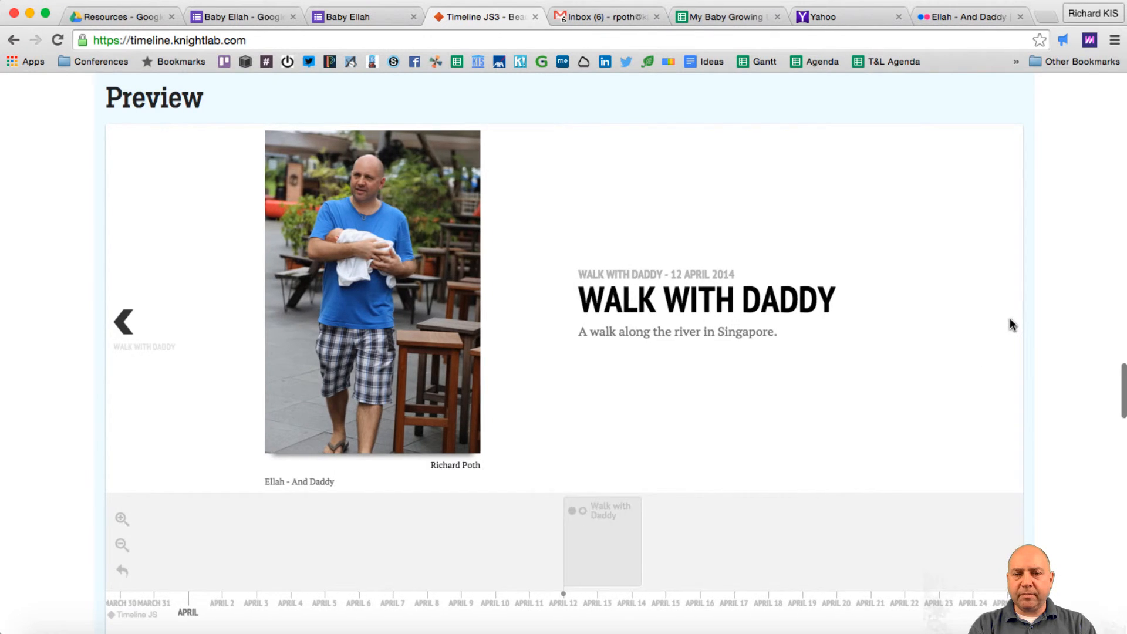
scroll(753, 472, up, 6)
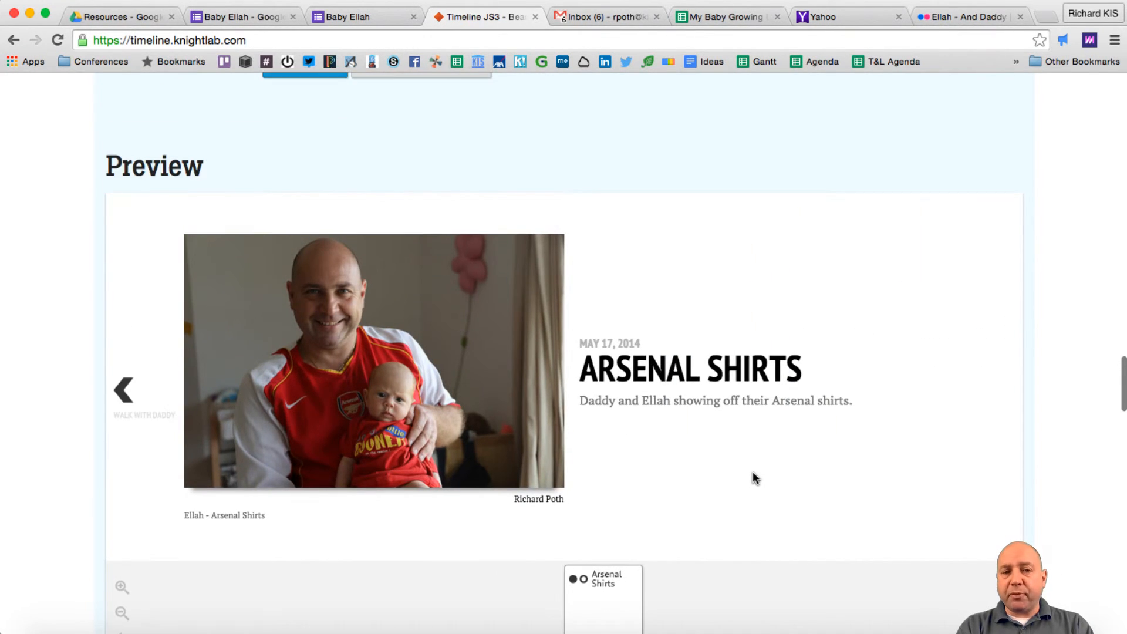
- View the standalone timeline preview page, close it, then highlight the full iframe embed code
click(419, 336)
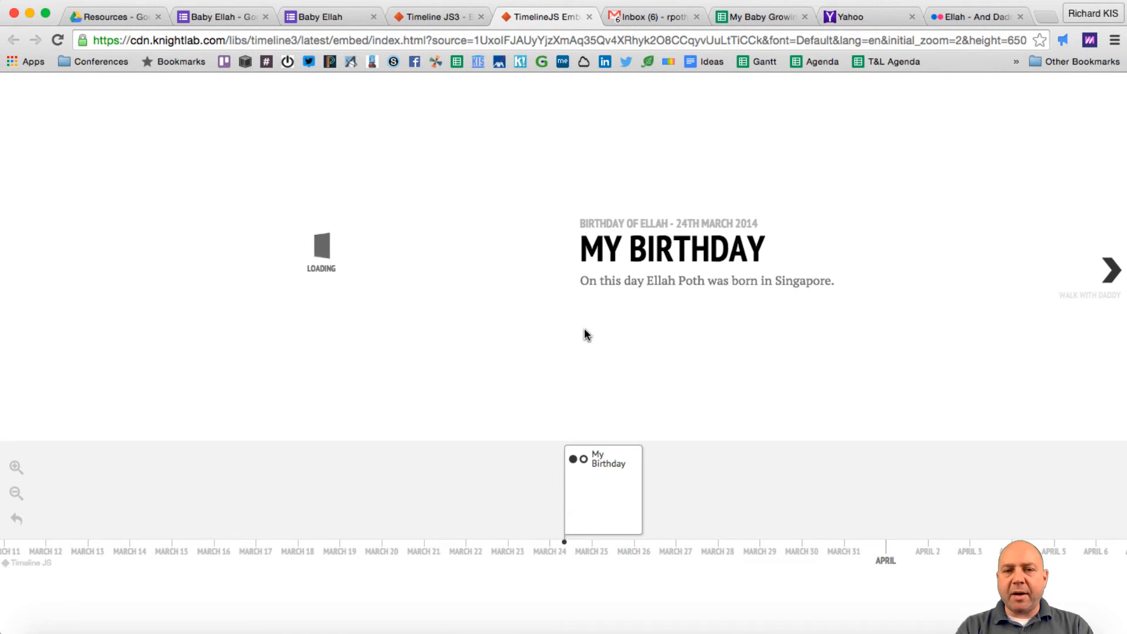
click(517, 40)
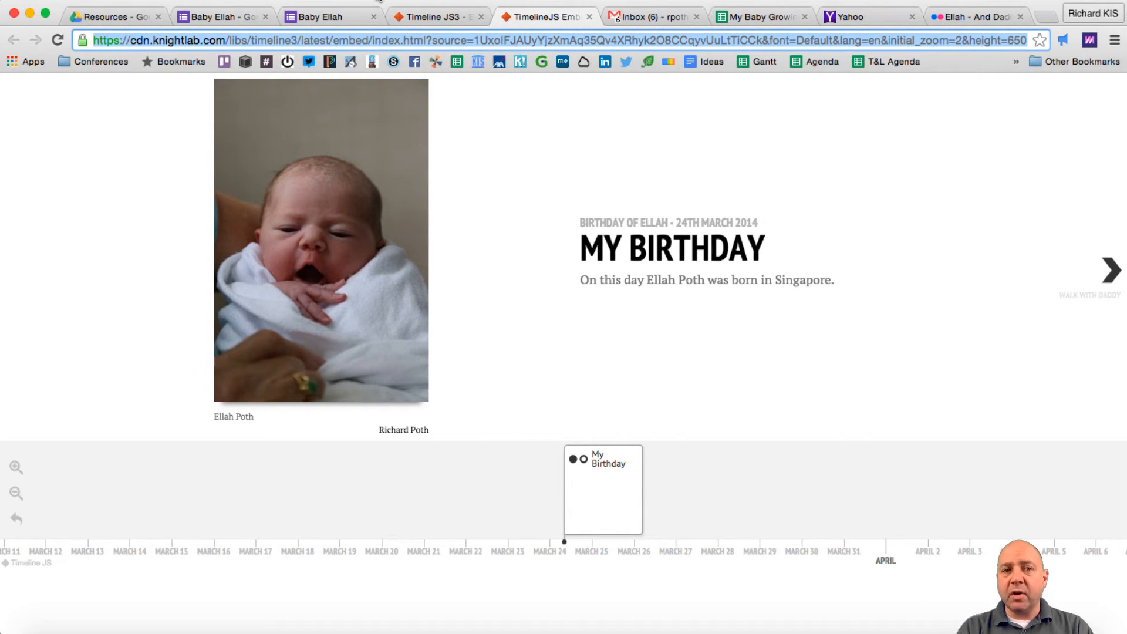
click(436, 16)
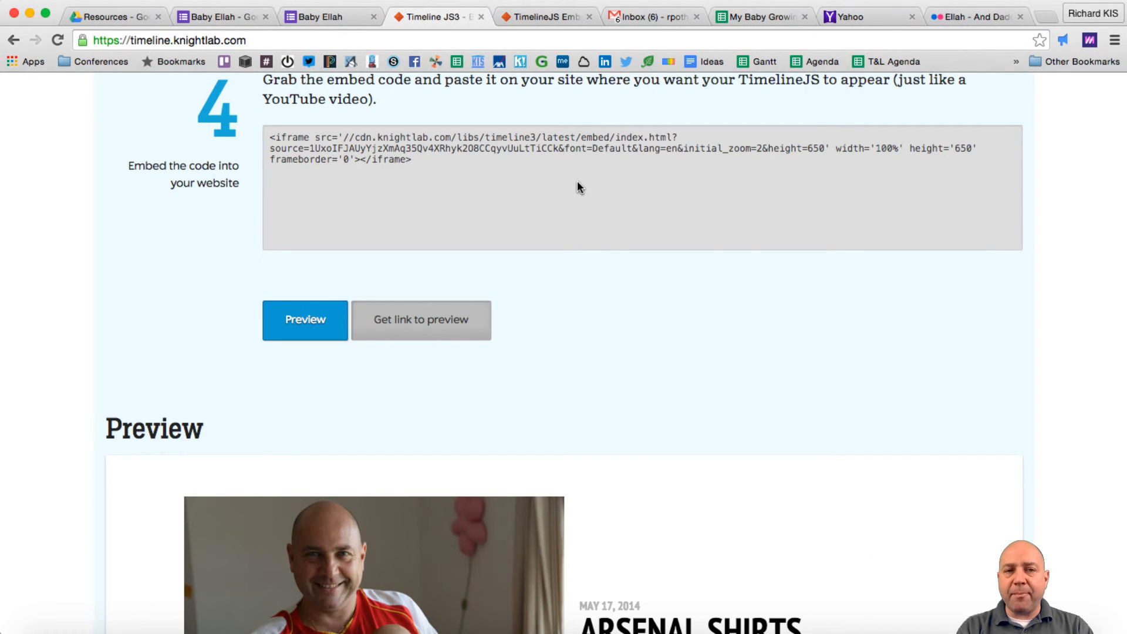
drag(412, 161, 281, 130)
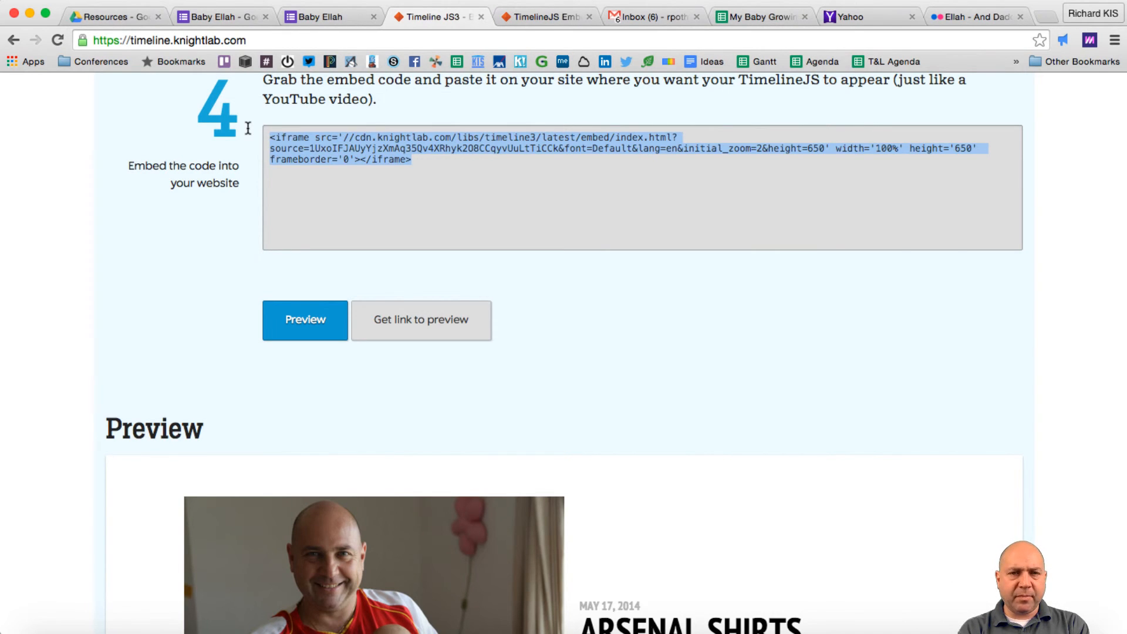
scroll(1011, 324, down, 10)
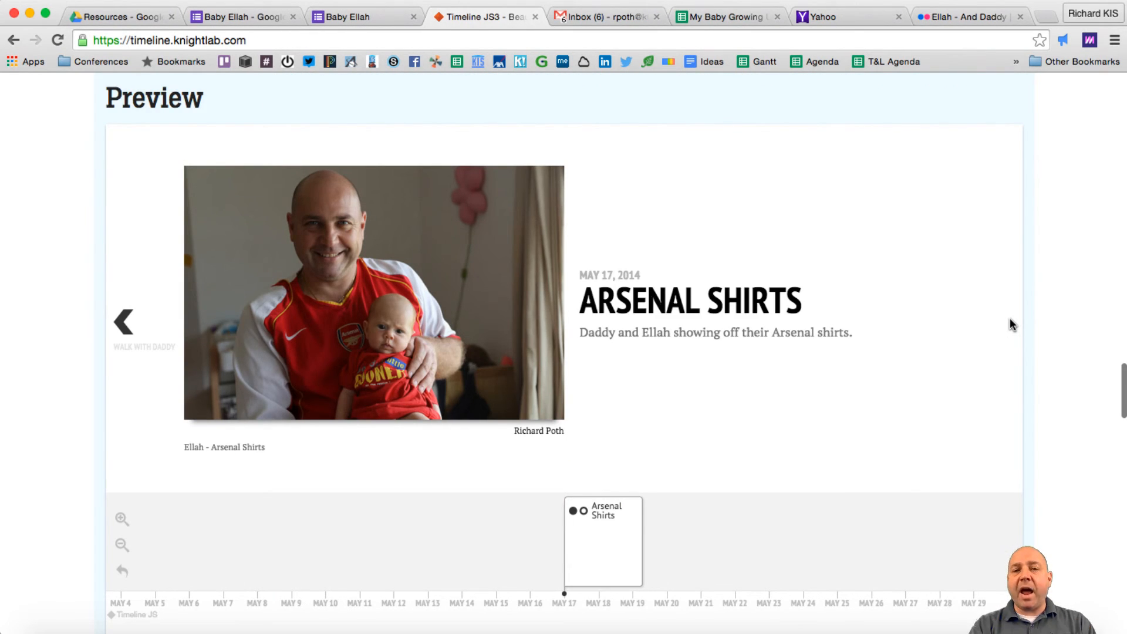